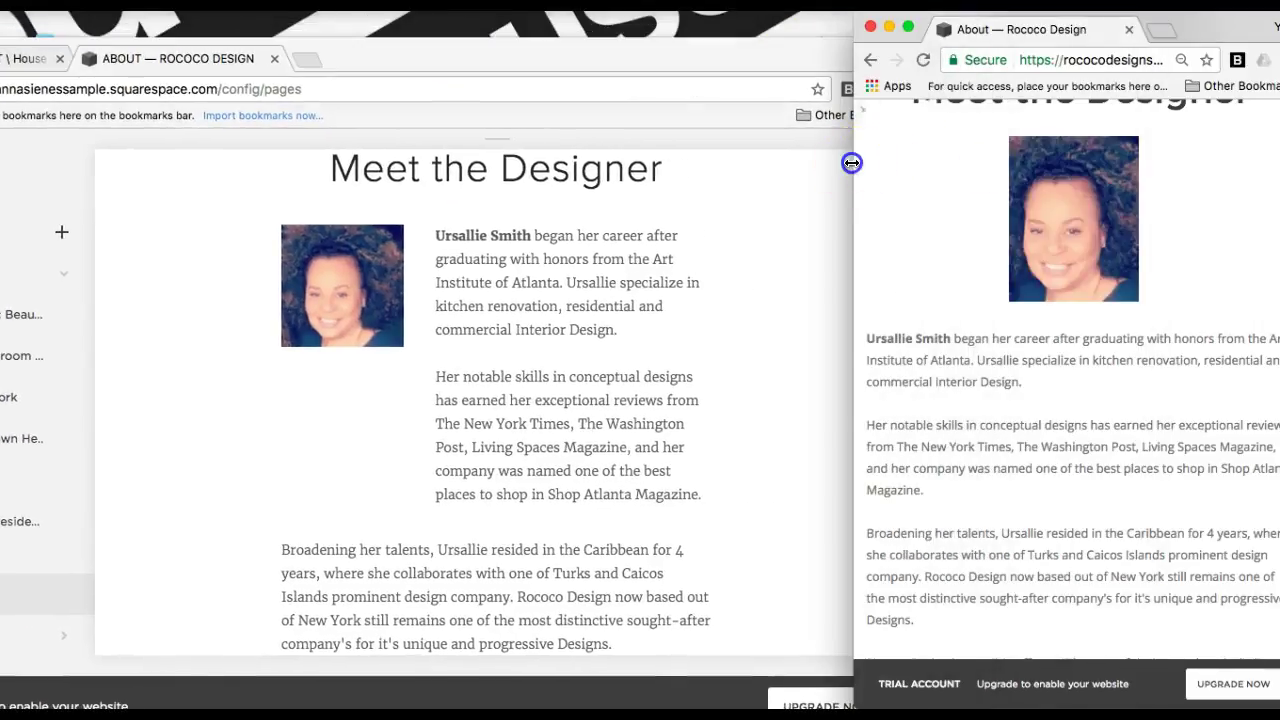
# Resize the reference site's window to examine how its About page text wraps around the photo at different widths.
pyautogui.moveTo(851, 162); pyautogui.dragTo(362, 211)
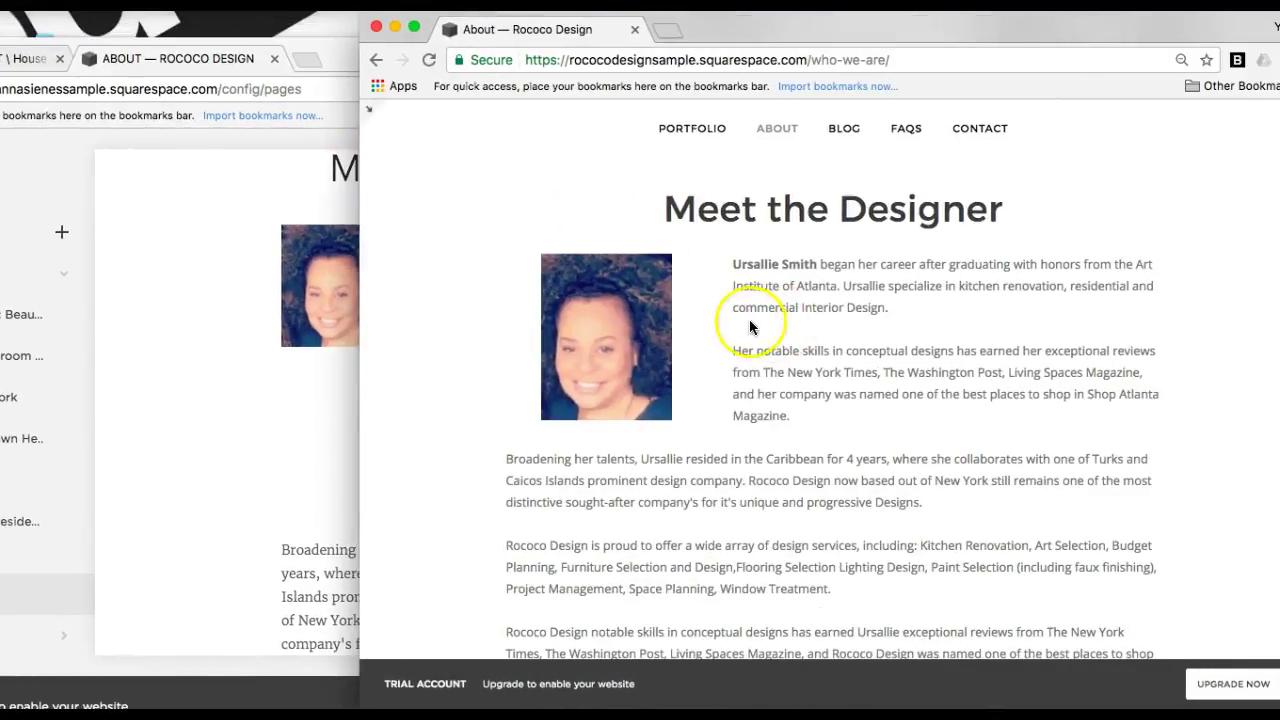
pyautogui.scroll(-1, 740, 325)
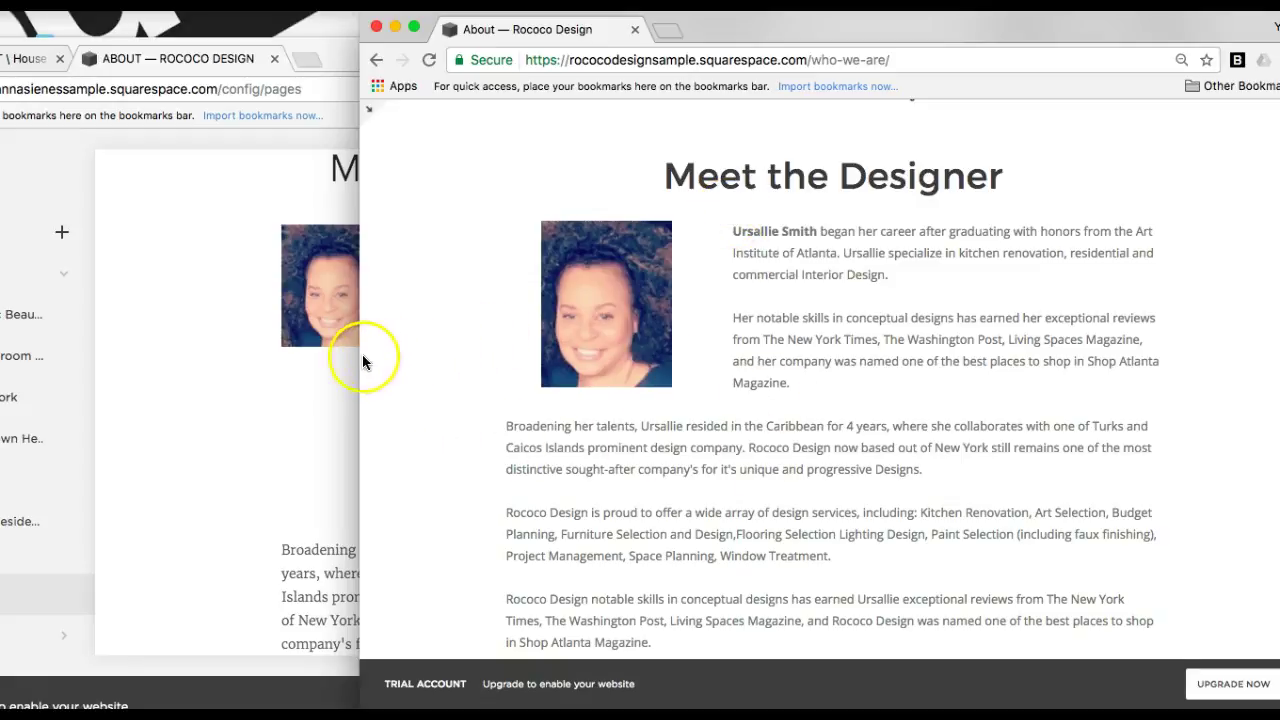
pyautogui.moveTo(371, 357); pyautogui.dragTo(552, 418)
# Switch to the other site's About page and open its page content for editing.
pyautogui.click(423, 406)
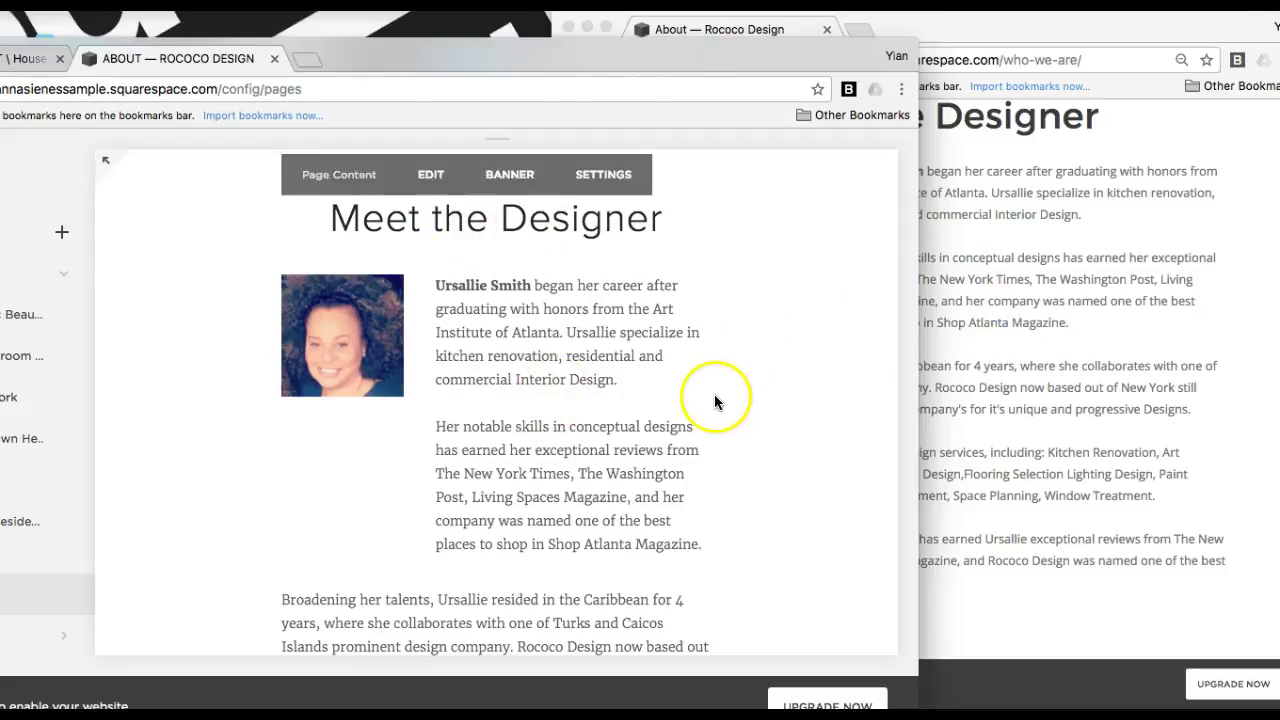
pyautogui.moveTo(496, 57); pyautogui.dragTo(357, 45)
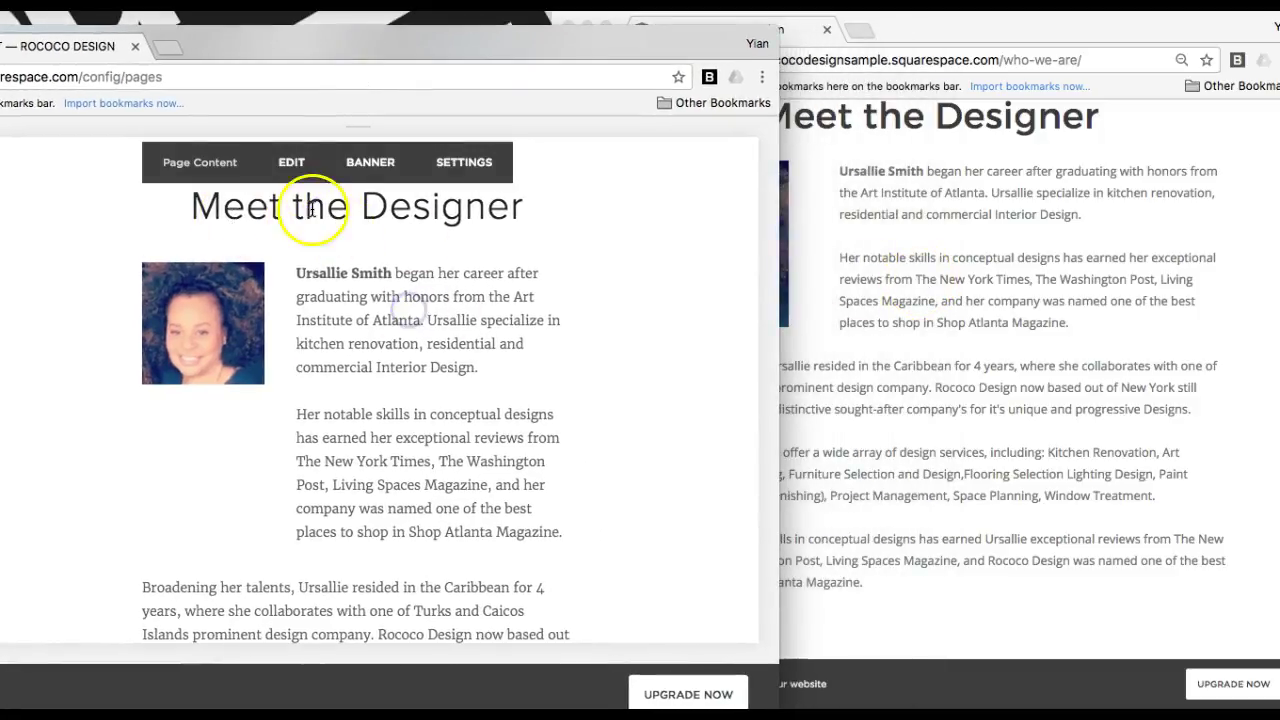
pyautogui.click(289, 162)
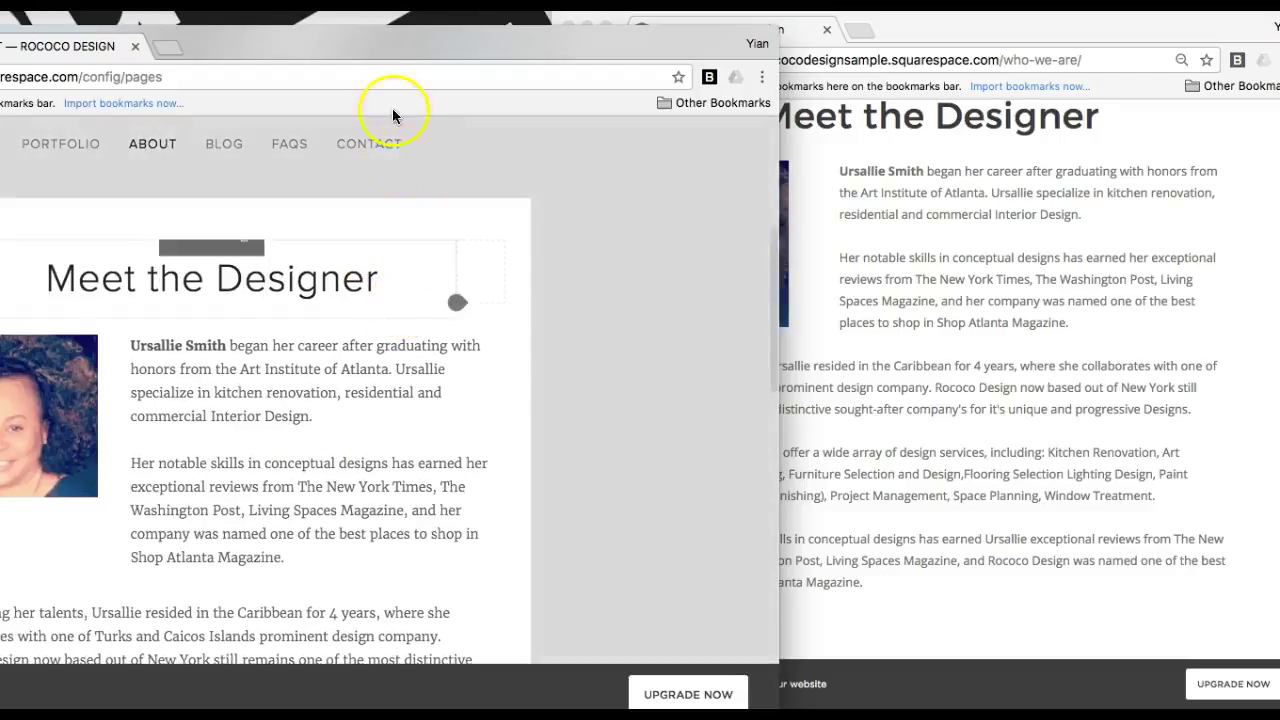
pyautogui.moveTo(324, 36); pyautogui.dragTo(480, 21)
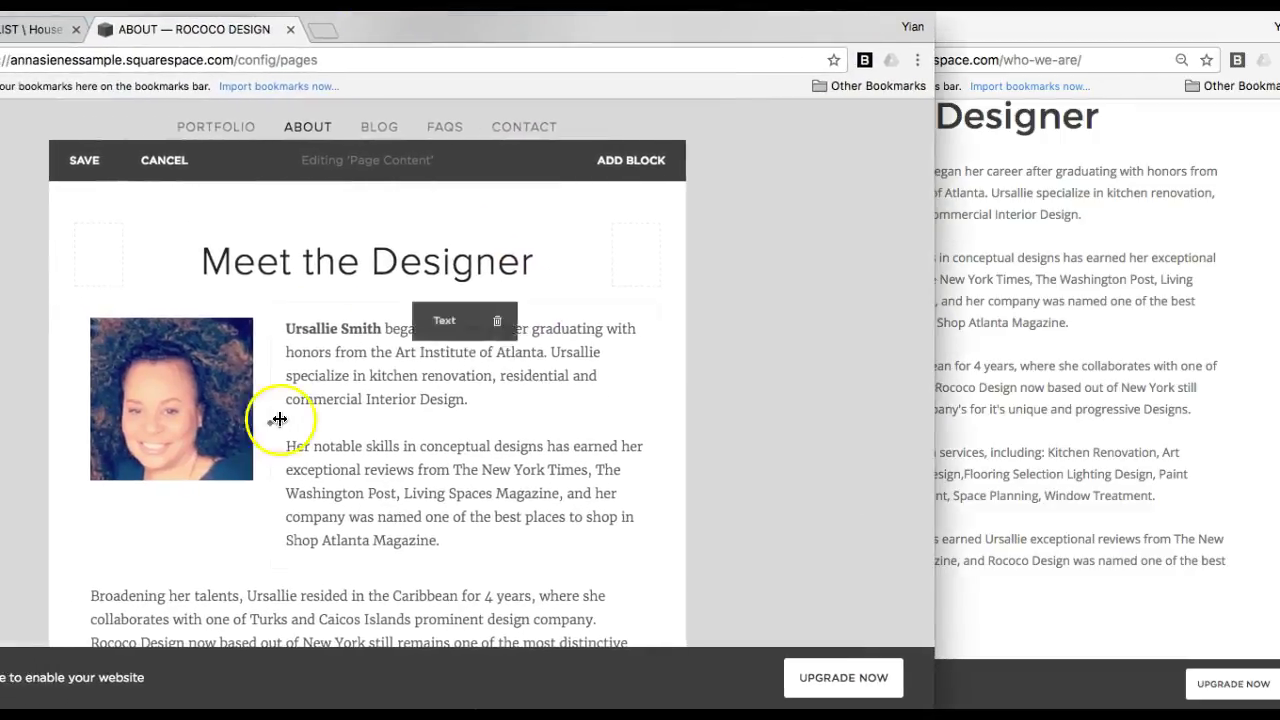
# Examine the extent of the text block beside the photo and the separate text block beneath it.
pyautogui.scroll(-2, 343, 423)
pyautogui.click(340, 425)
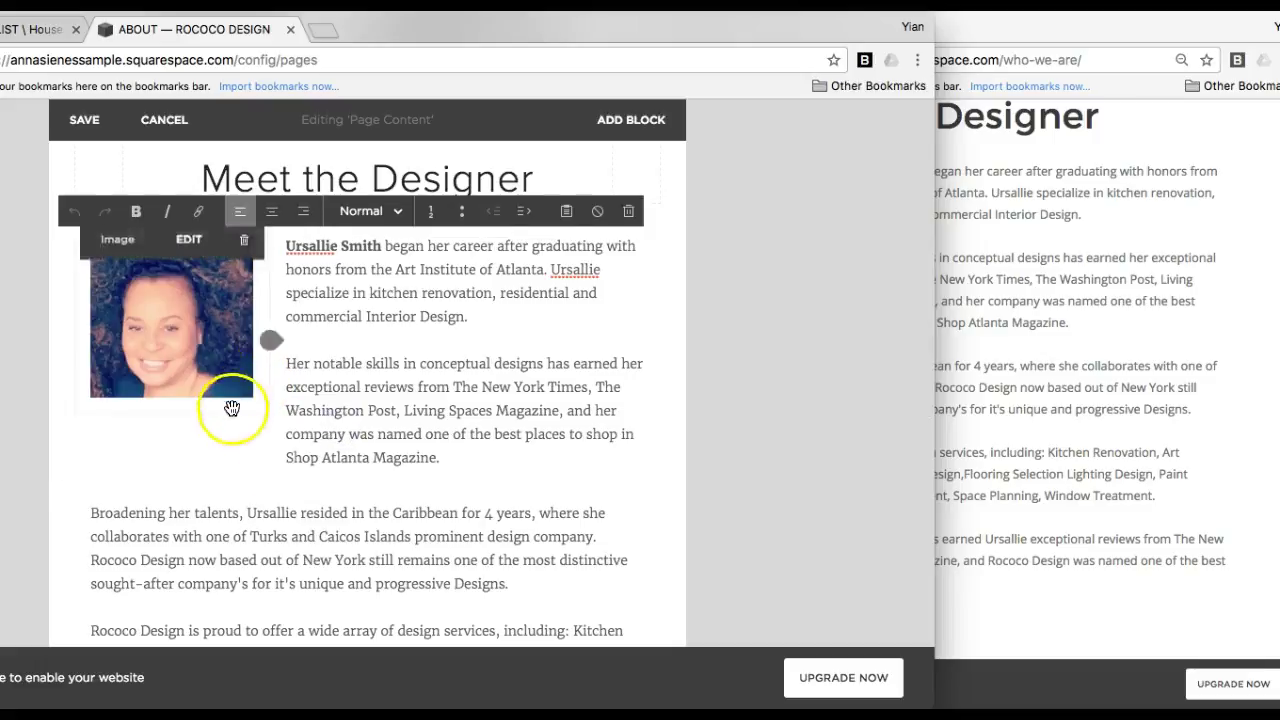
pyautogui.doubleClick(325, 338)
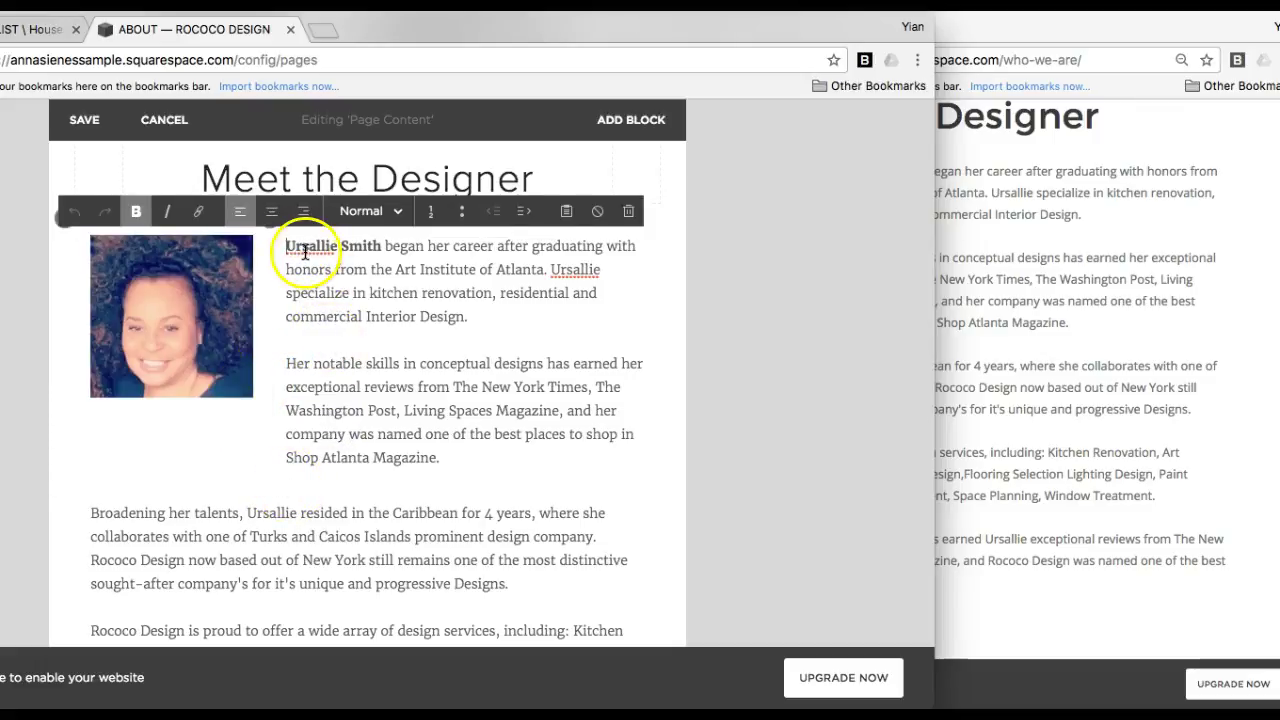
pyautogui.click(494, 258)
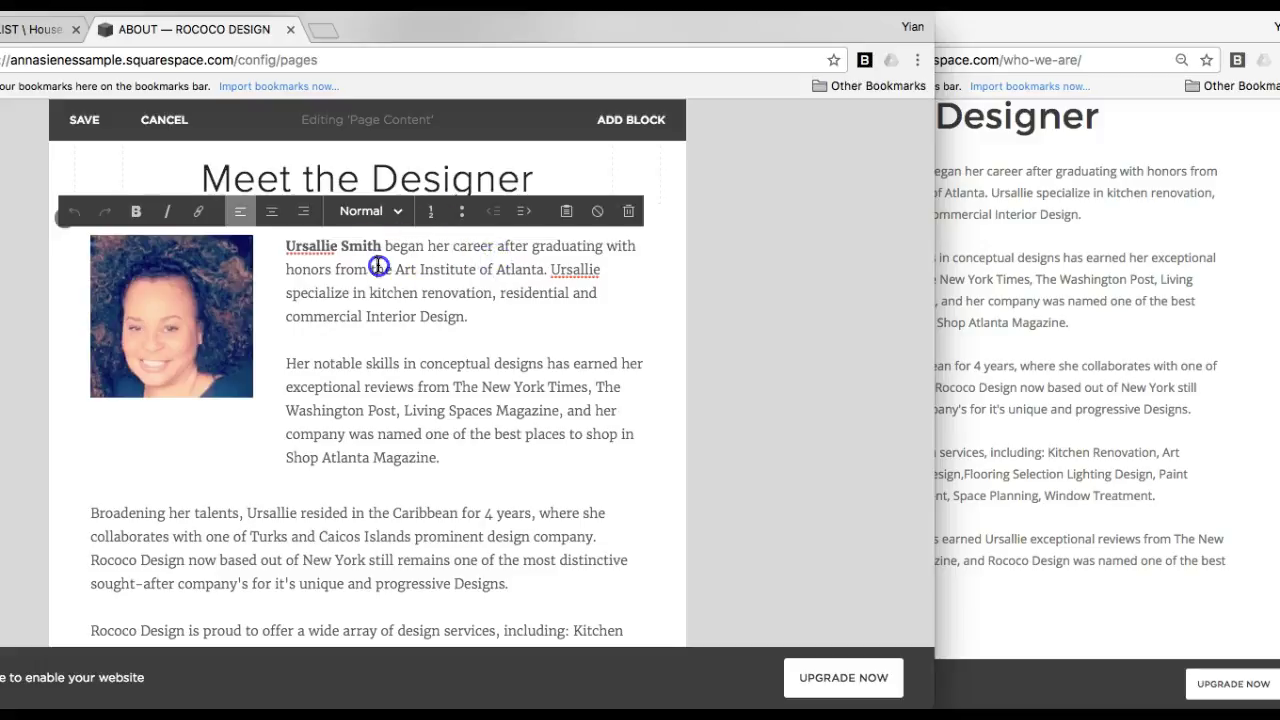
pyautogui.press('super+a')
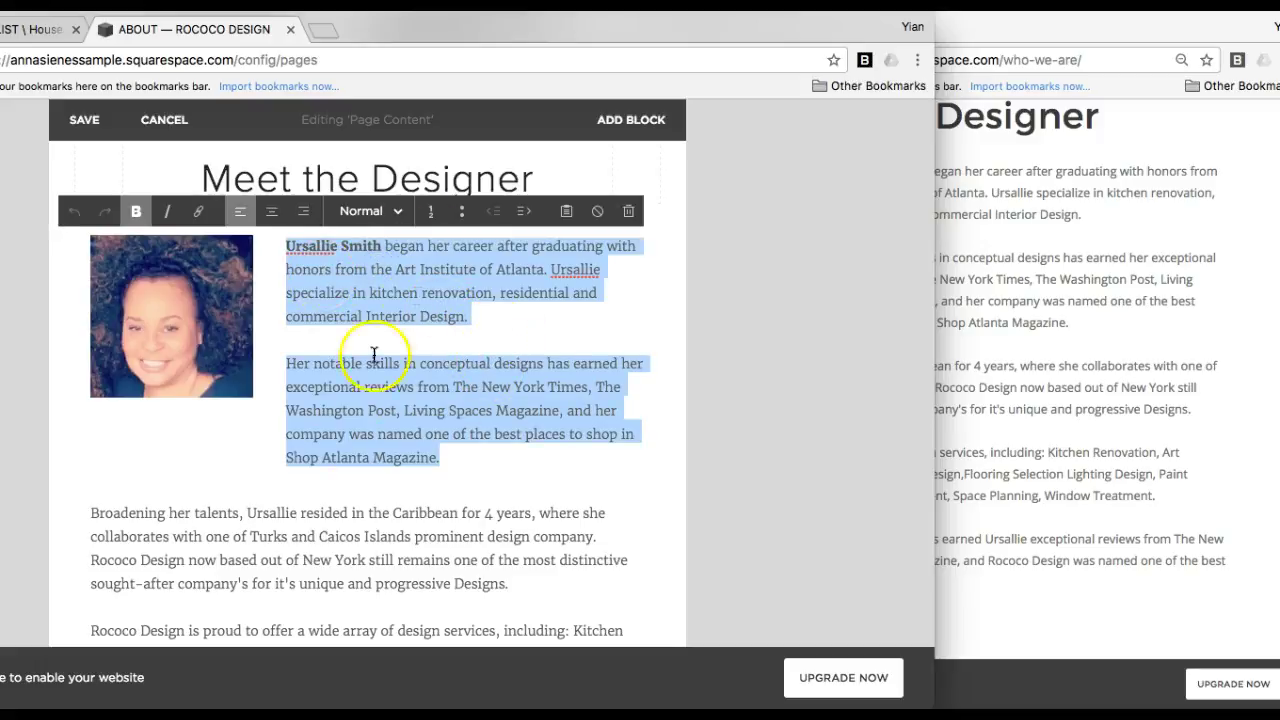
pyautogui.click(264, 572)
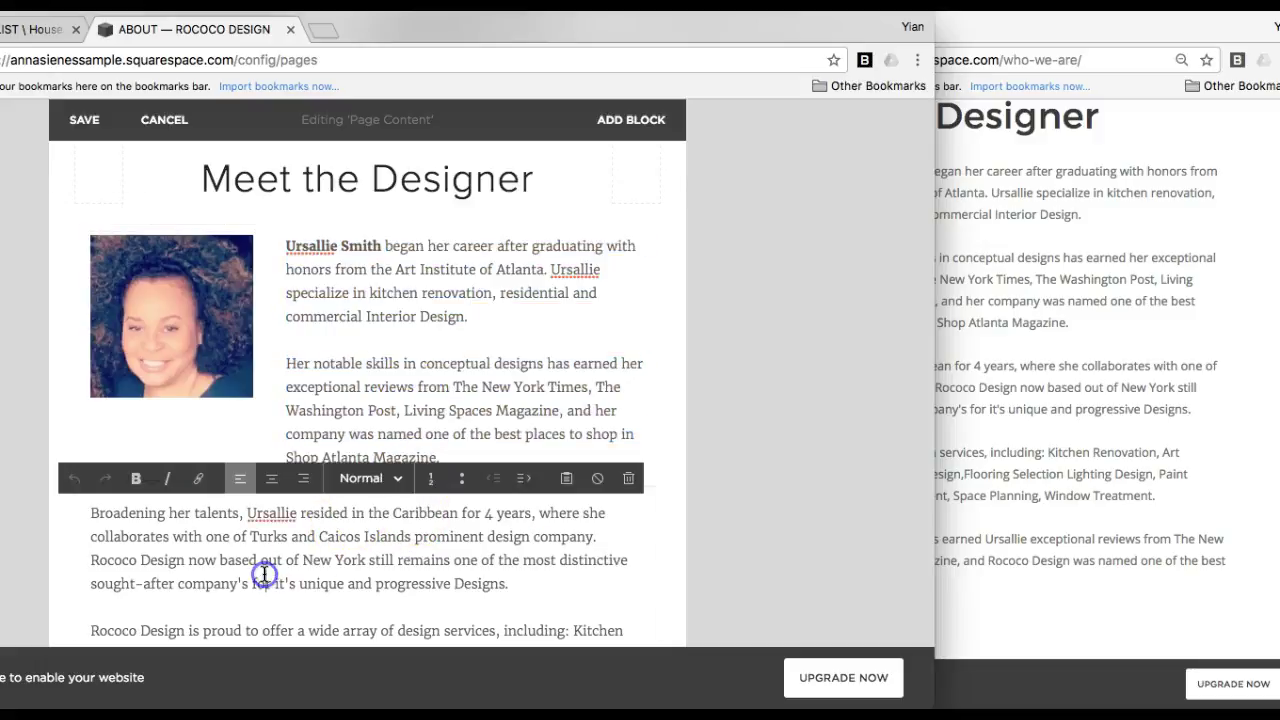
pyautogui.press('super+a')
# Switch to the reference site and open its About page content for editing.
pyautogui.click(1087, 282)
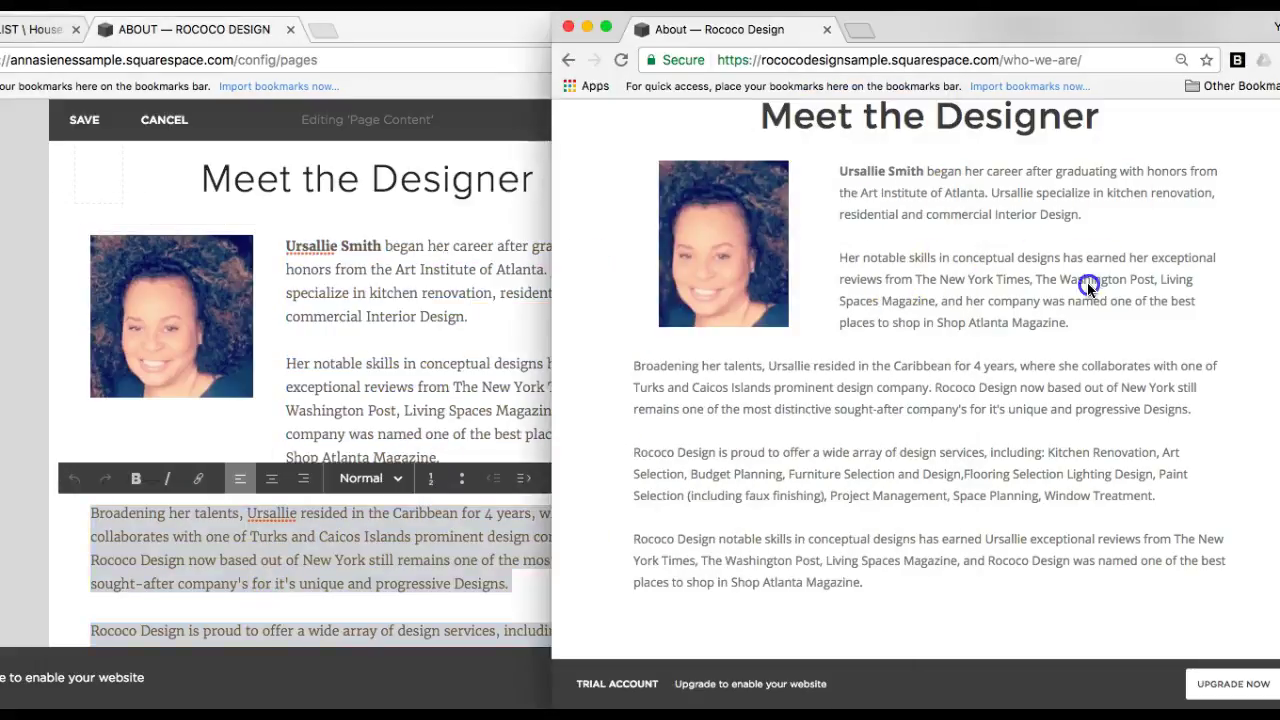
pyautogui.scroll(1, 569, 111)
pyautogui.click(570, 114)
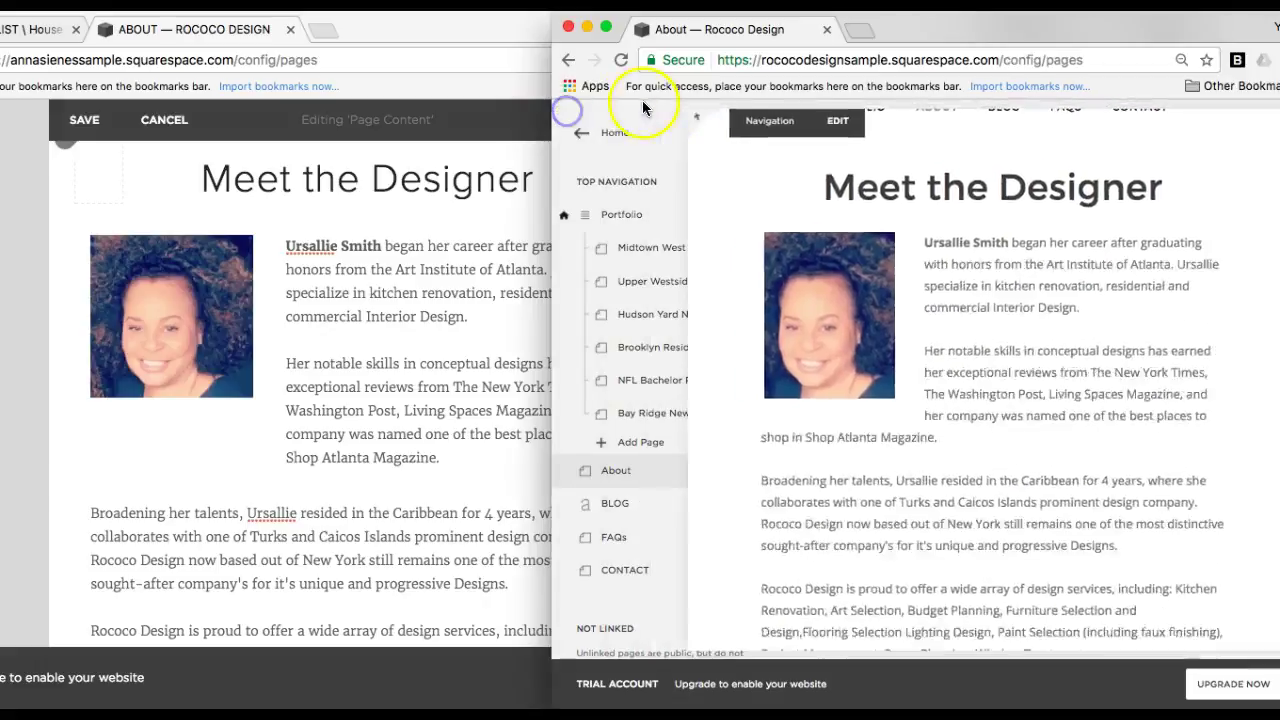
pyautogui.moveTo(557, 135); pyautogui.dragTo(314, 143)
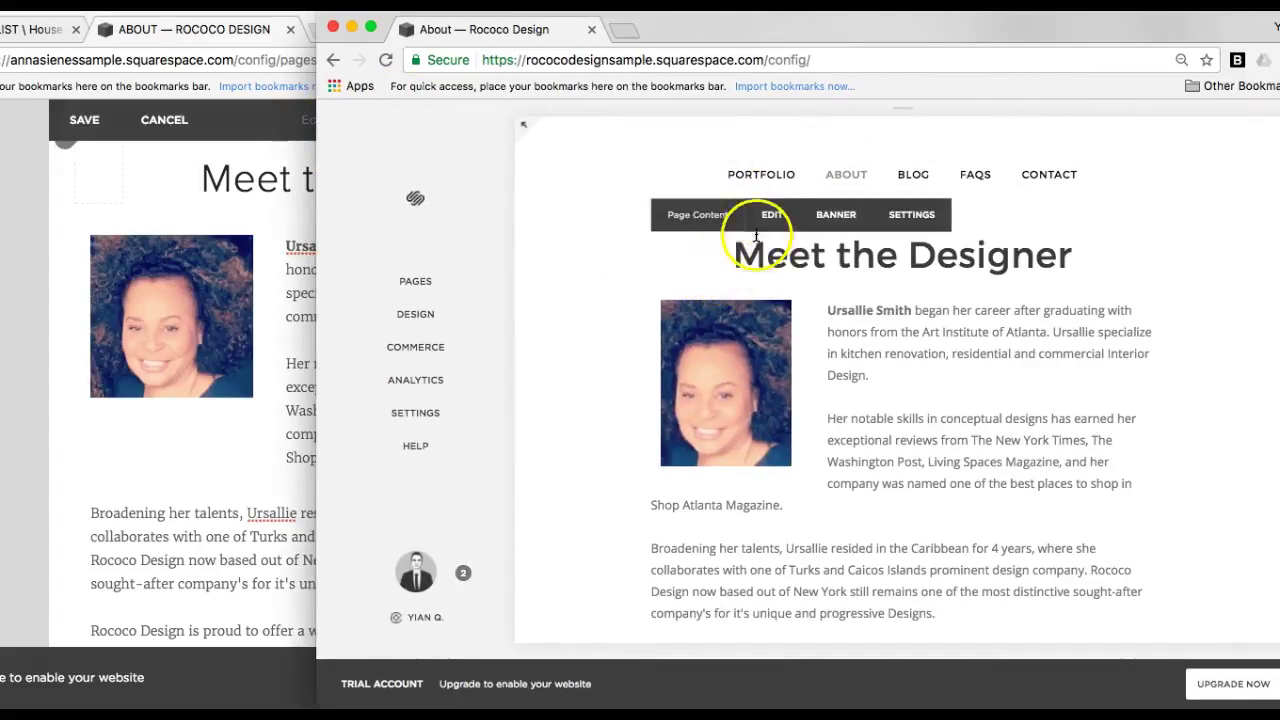
pyautogui.click(768, 215)
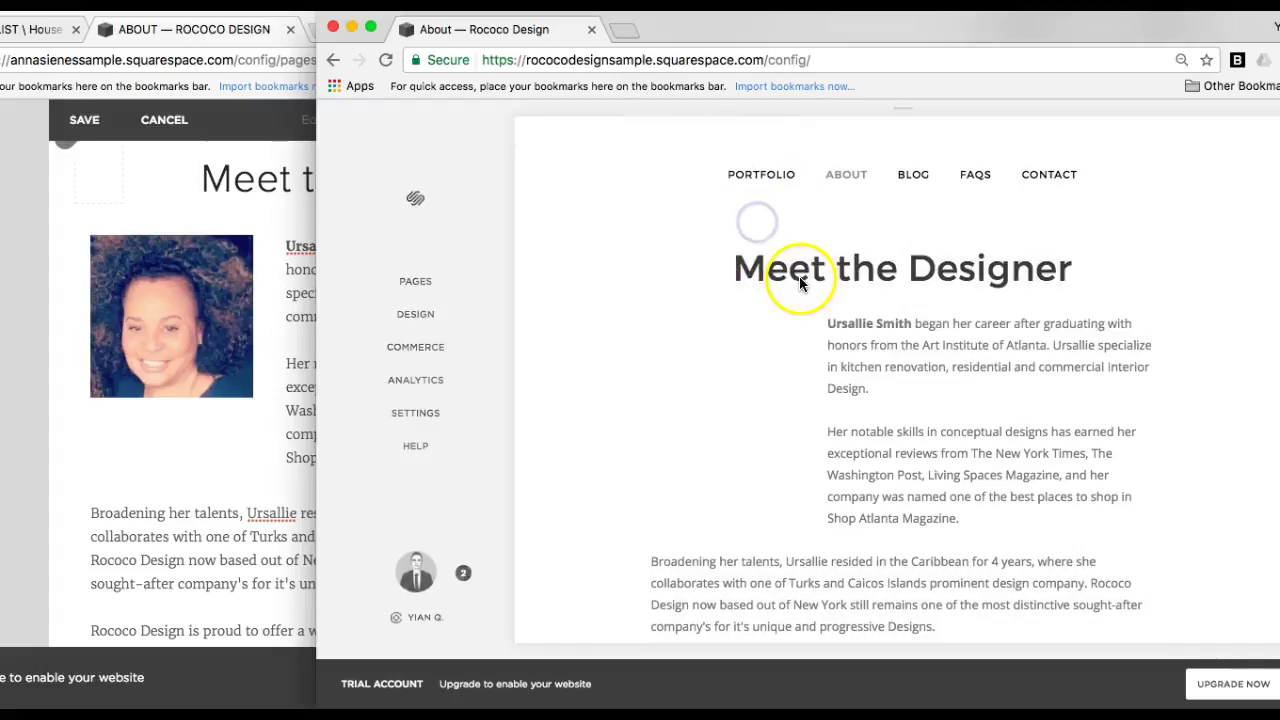
# Select all text around the reference page's photo to examine the block's extent, and save the page.
pyautogui.click(812, 411)
pyautogui.hotkey('ctrl', 'a')
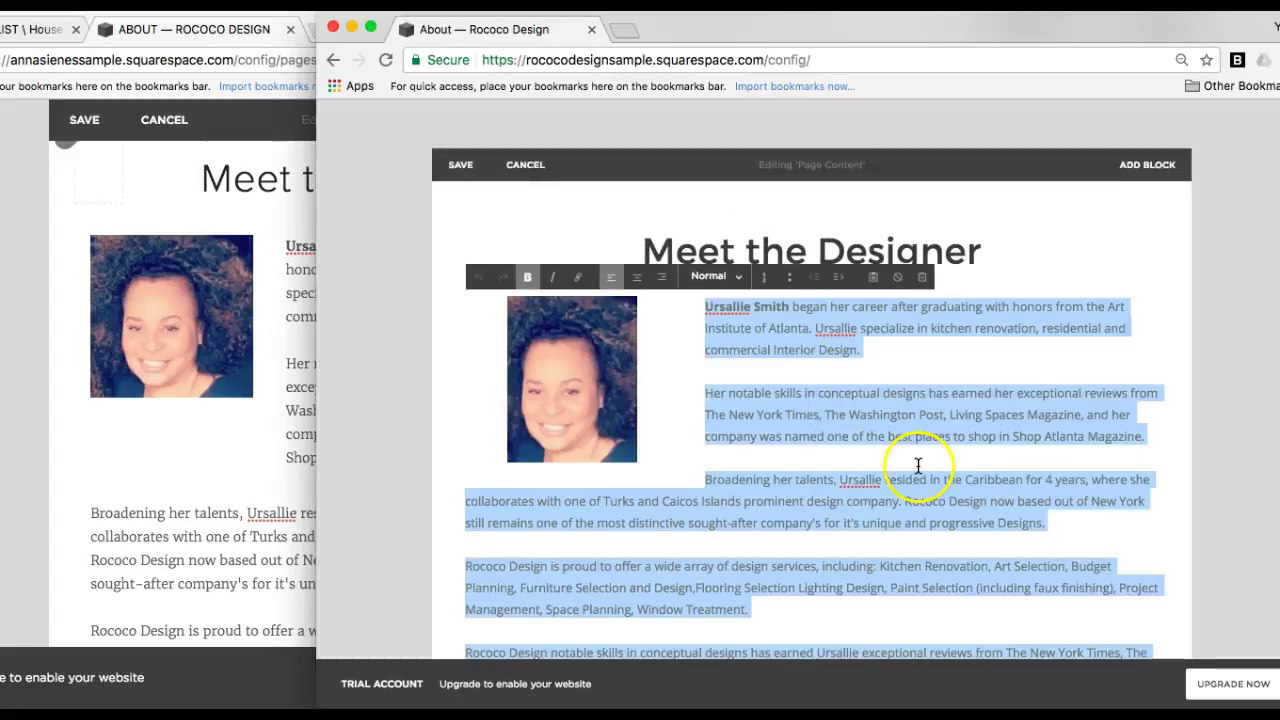
pyautogui.scroll(-3, 918, 465)
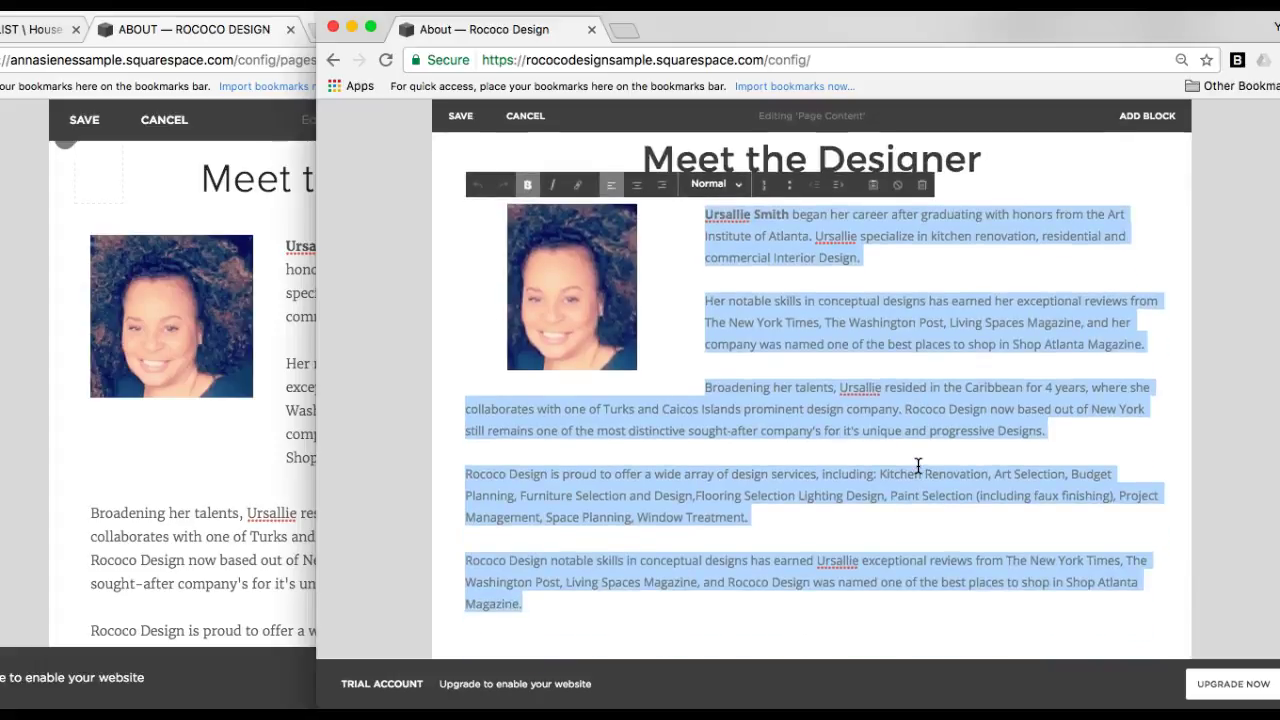
pyautogui.click(458, 116)
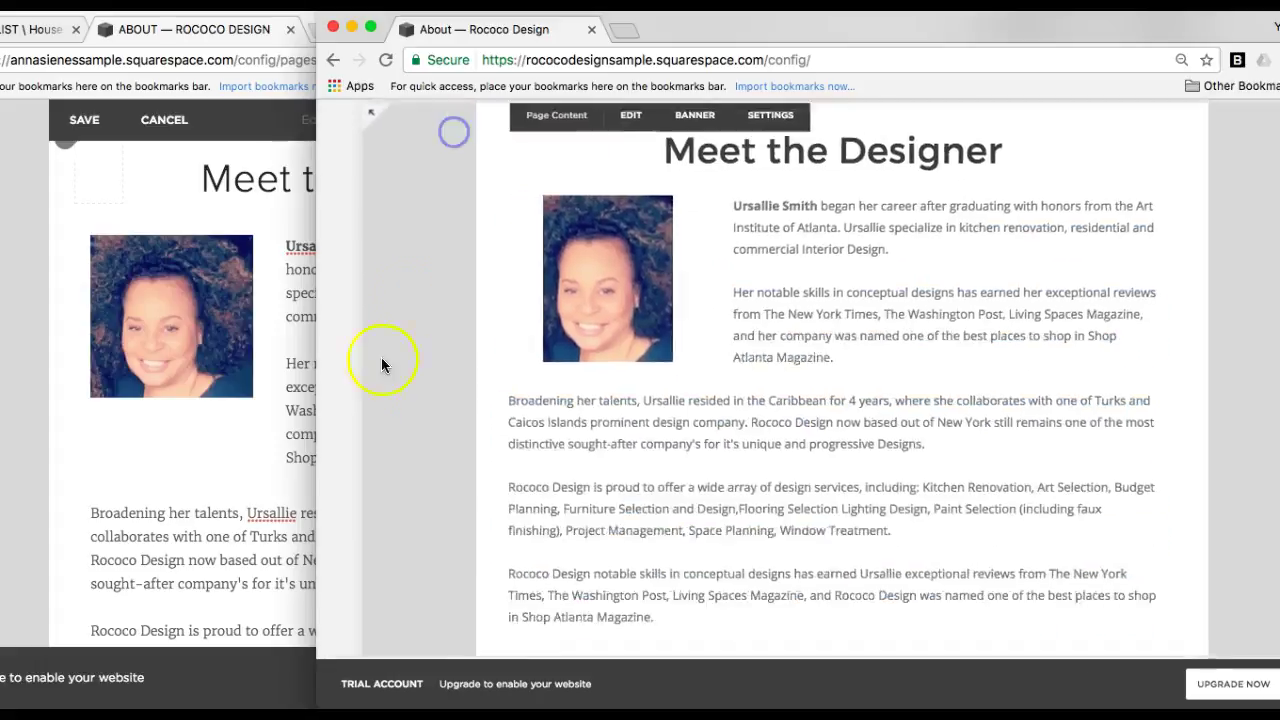
# Back on the first site's About page, copy all text from the block beneath the photo and delete it there.
pyautogui.click(279, 509)
pyautogui.click(443, 423)
pyautogui.scroll(-3, 443, 423)
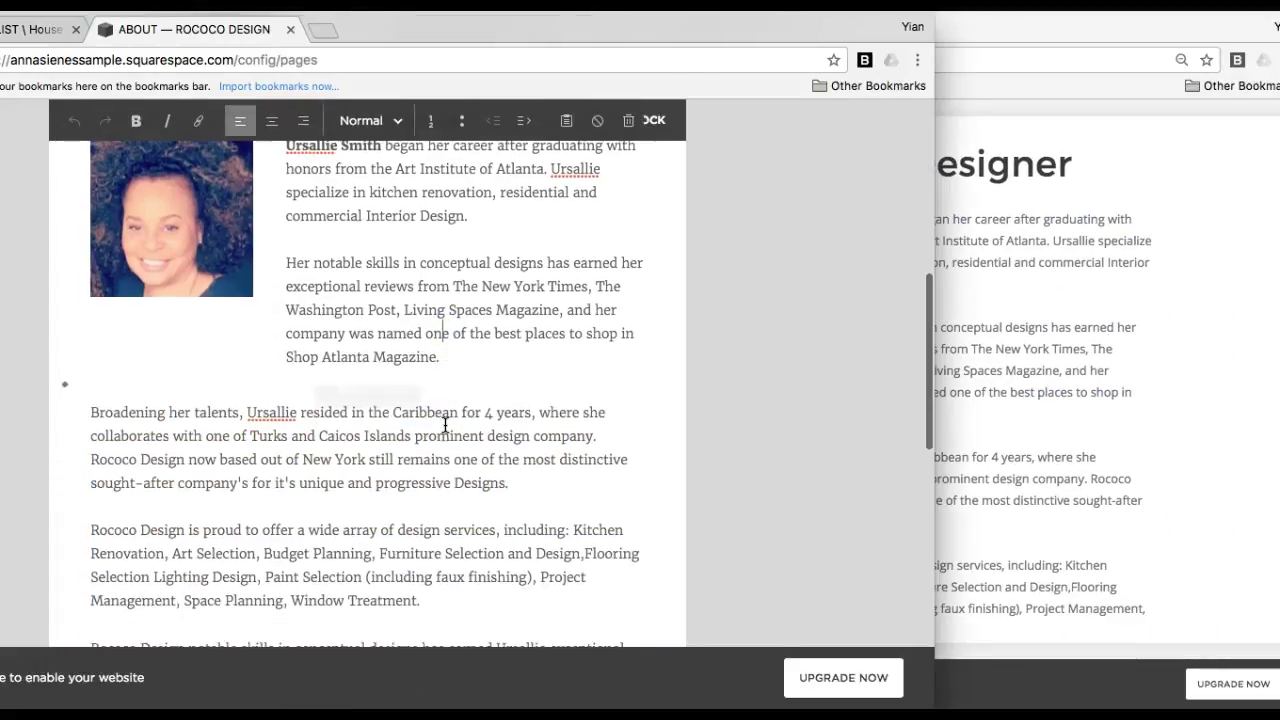
pyautogui.click(372, 459)
pyautogui.hotkey('ctrl', 'a')
pyautogui.hotkey('ctrl', 'c')
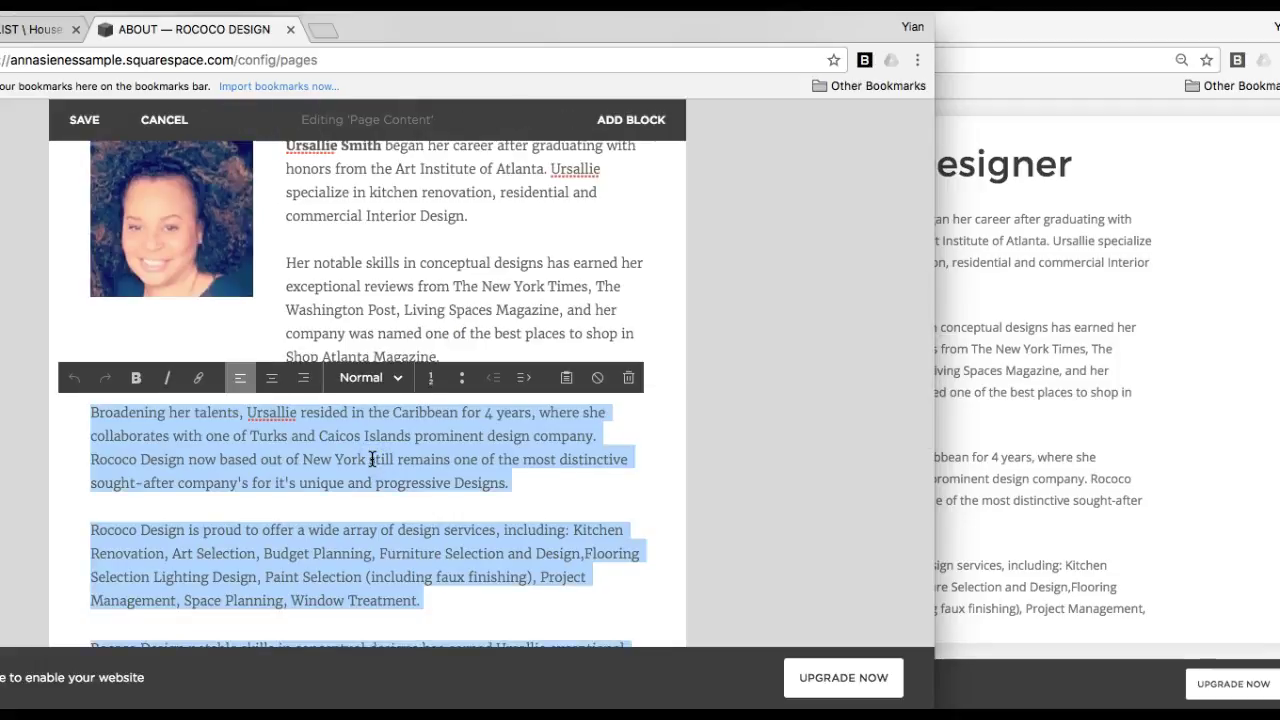
pyautogui.press('BackSpace')
# Paste the copied paragraphs on a new line after the last paragraph in the text block beside the photo.
pyautogui.click(457, 357)
pyautogui.press('Return')
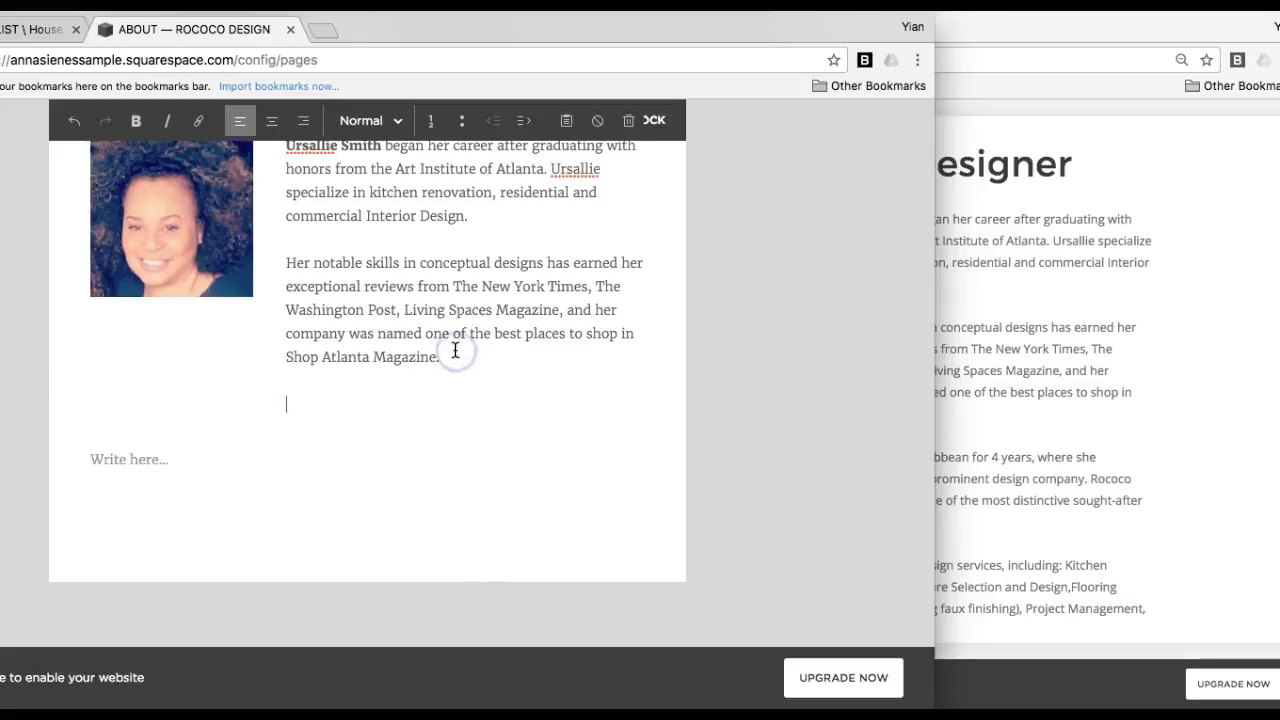
pyautogui.hotkey('ctrl', 'v')
pyautogui.scroll(3, 600, 420)
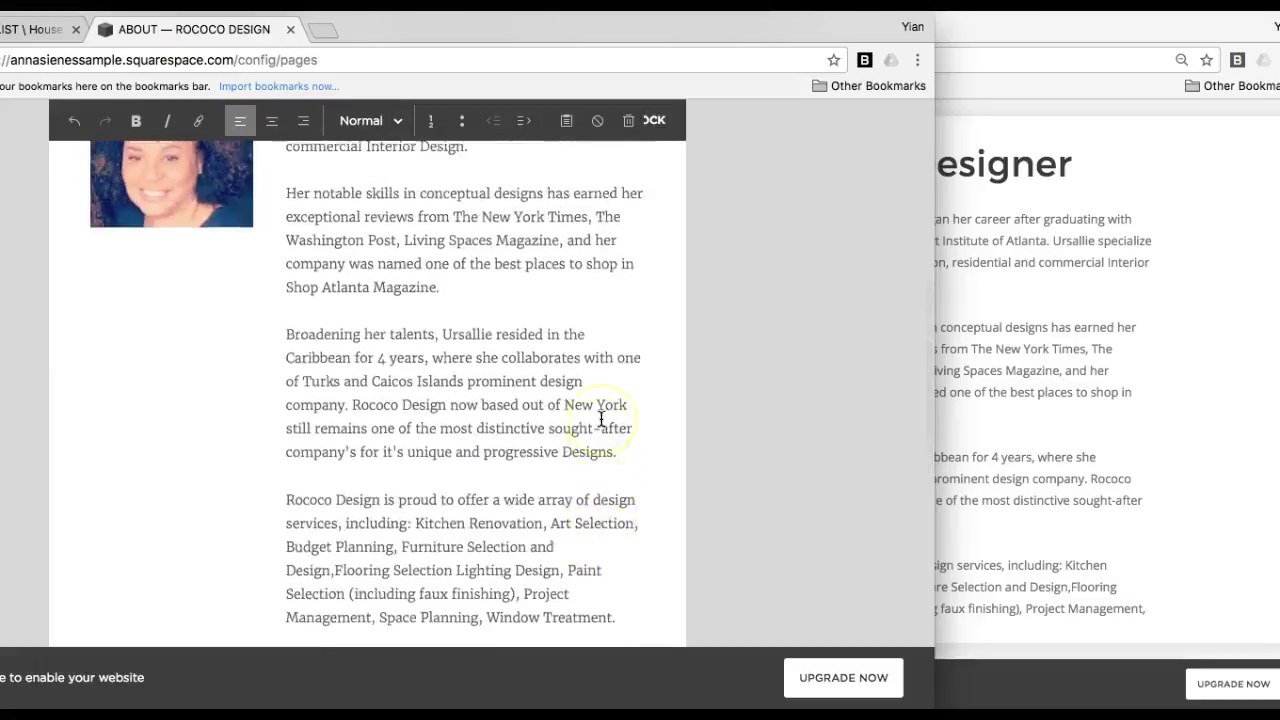
pyautogui.scroll(-5, 232, 350)
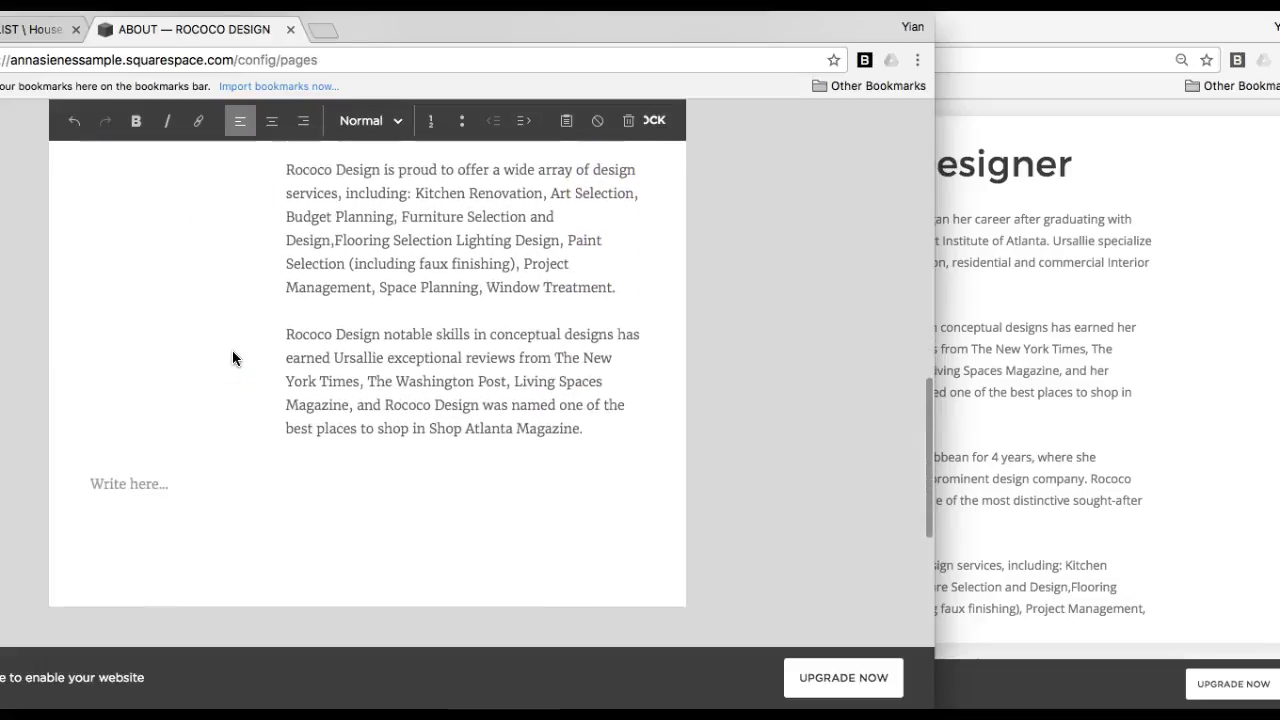
# Remove the empty text block beneath the biography text and confirm its deletion.
pyautogui.click(185, 520)
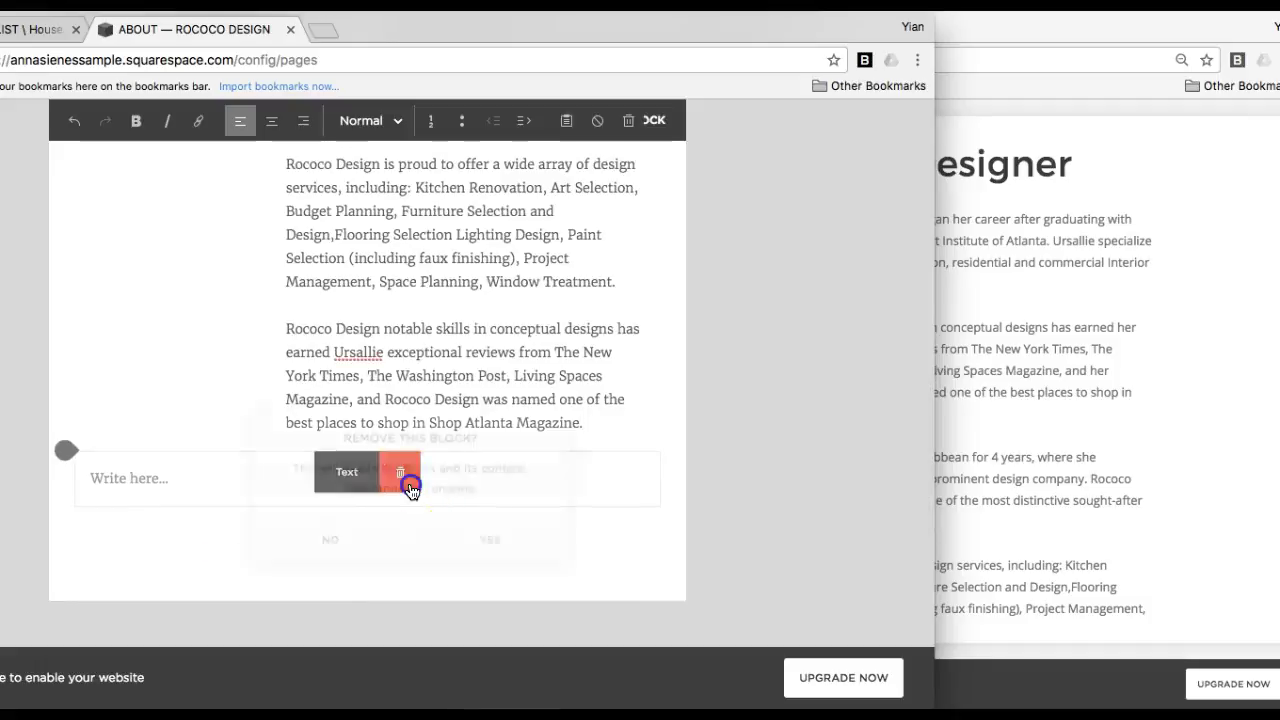
pyautogui.click(405, 478)
pyautogui.click(483, 544)
# Move the designer's image block into the biography text block so the text wraps around the photo's side and underside.
pyautogui.scroll(10, 323, 363)
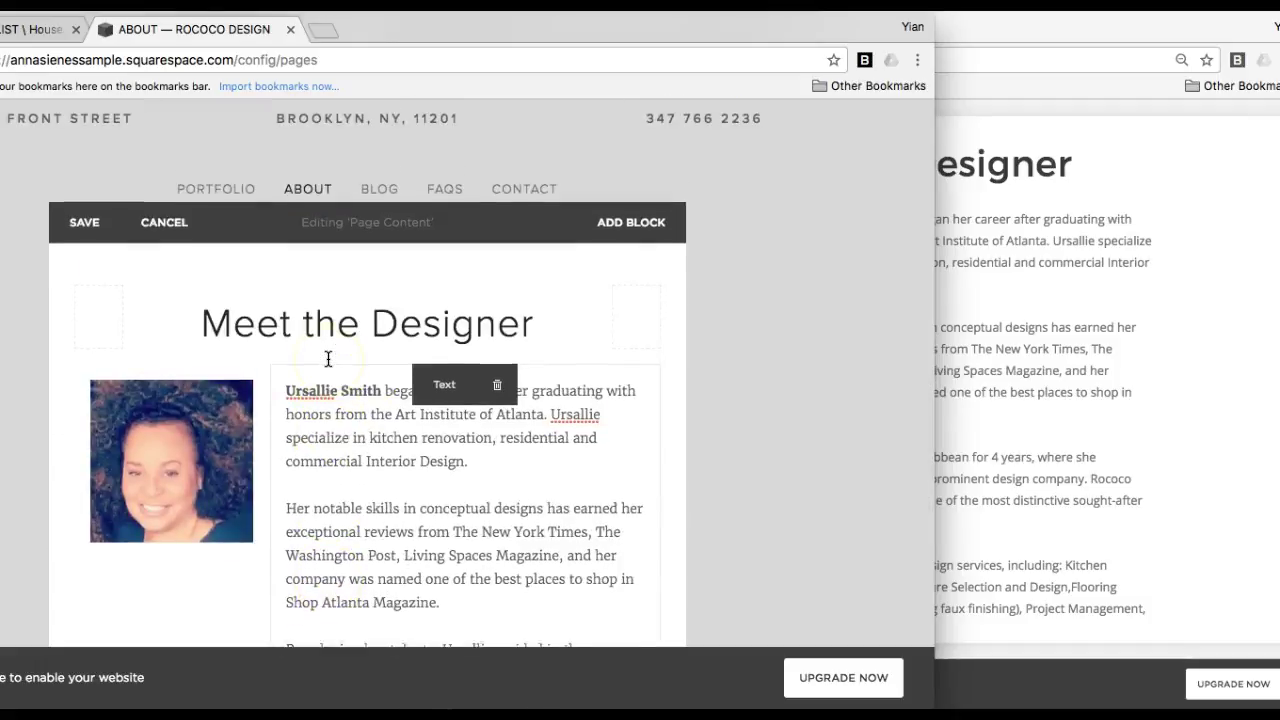
pyautogui.click(125, 372)
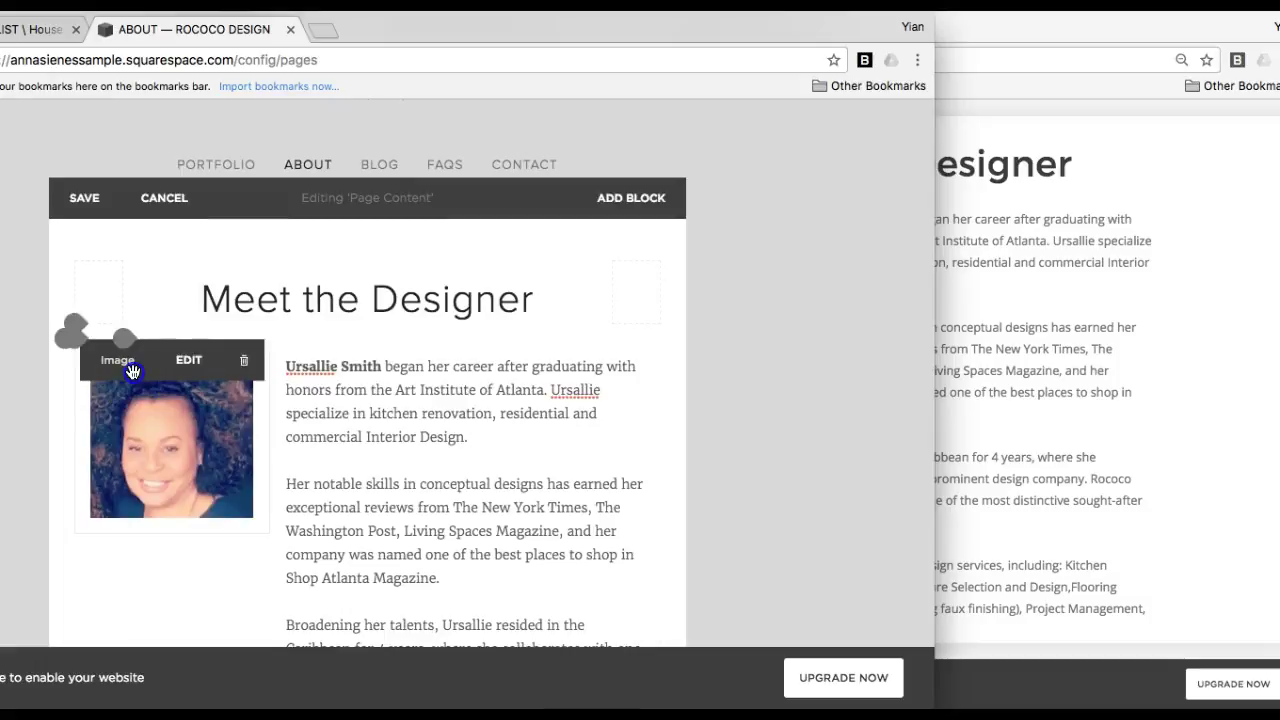
pyautogui.moveTo(132, 372); pyautogui.dragTo(311, 403)
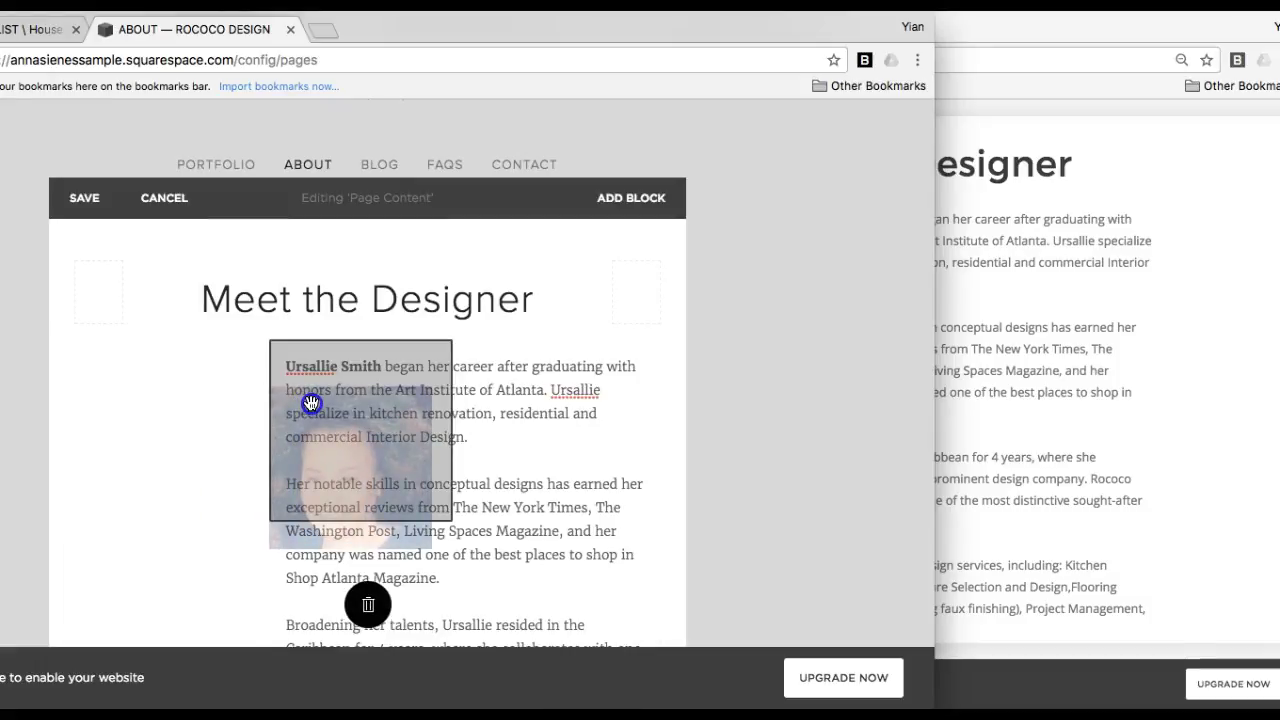
pyautogui.moveTo(311, 403); pyautogui.dragTo(354, 371)
pyautogui.scroll(-4, 384, 384)
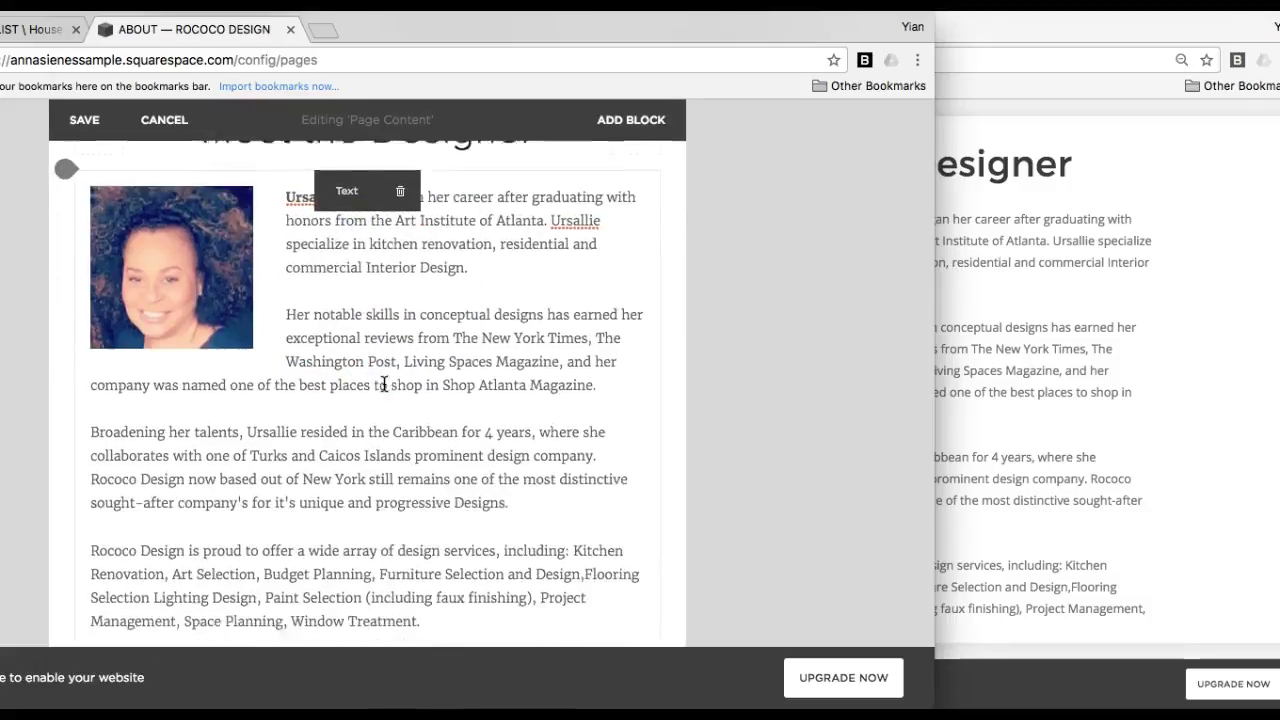
pyautogui.scroll(2, 384, 384)
pyautogui.click(322, 385)
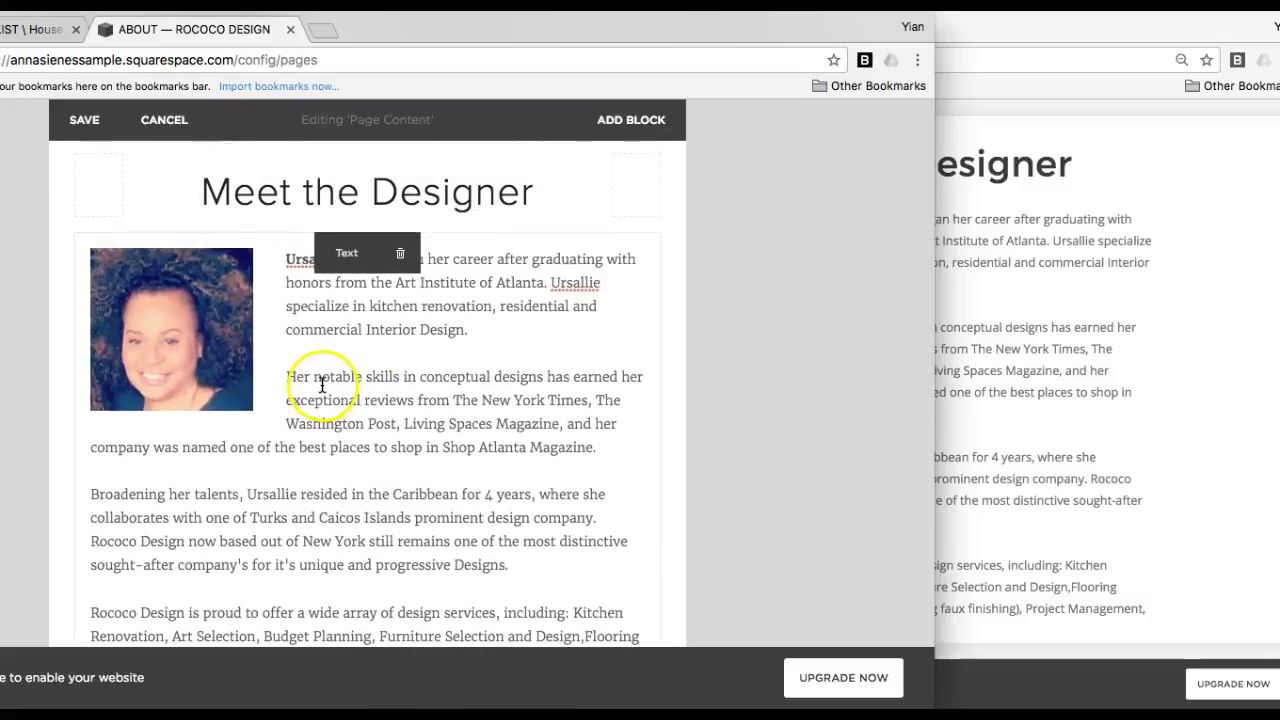
# Save the page content and expand the About page to a full preview without the site menu.
pyautogui.click(82, 119)
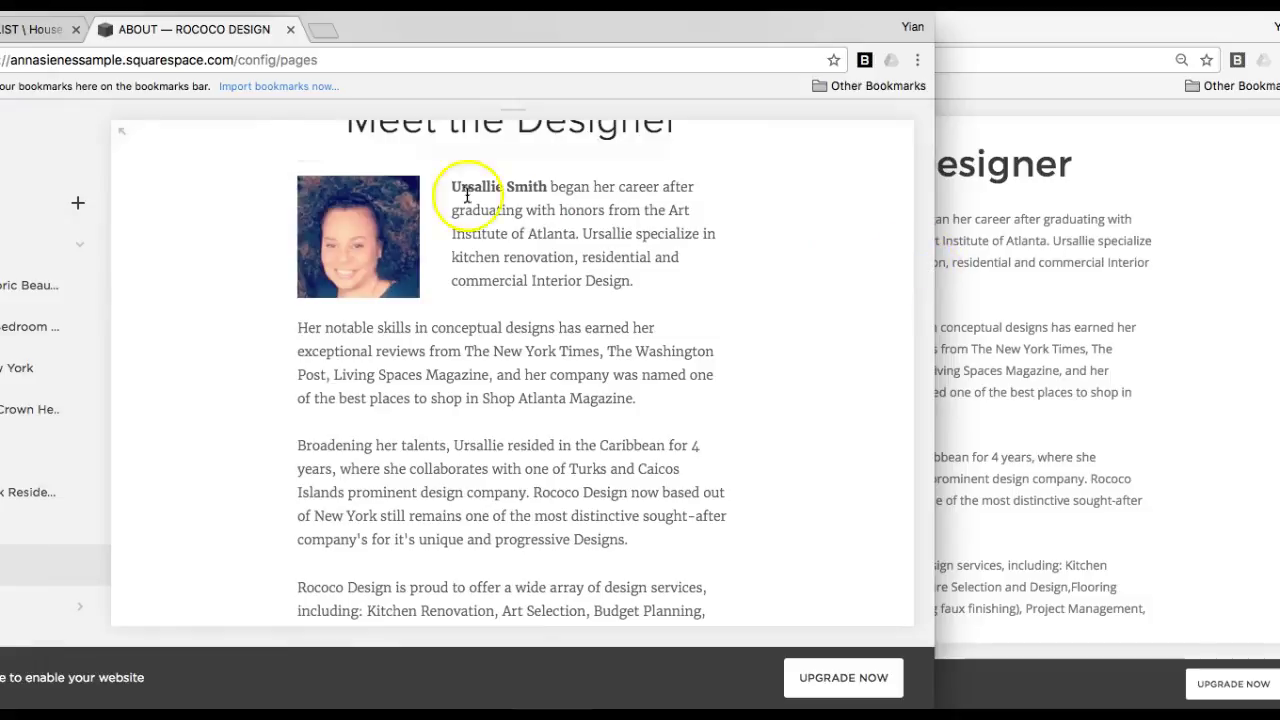
pyautogui.click(121, 132)
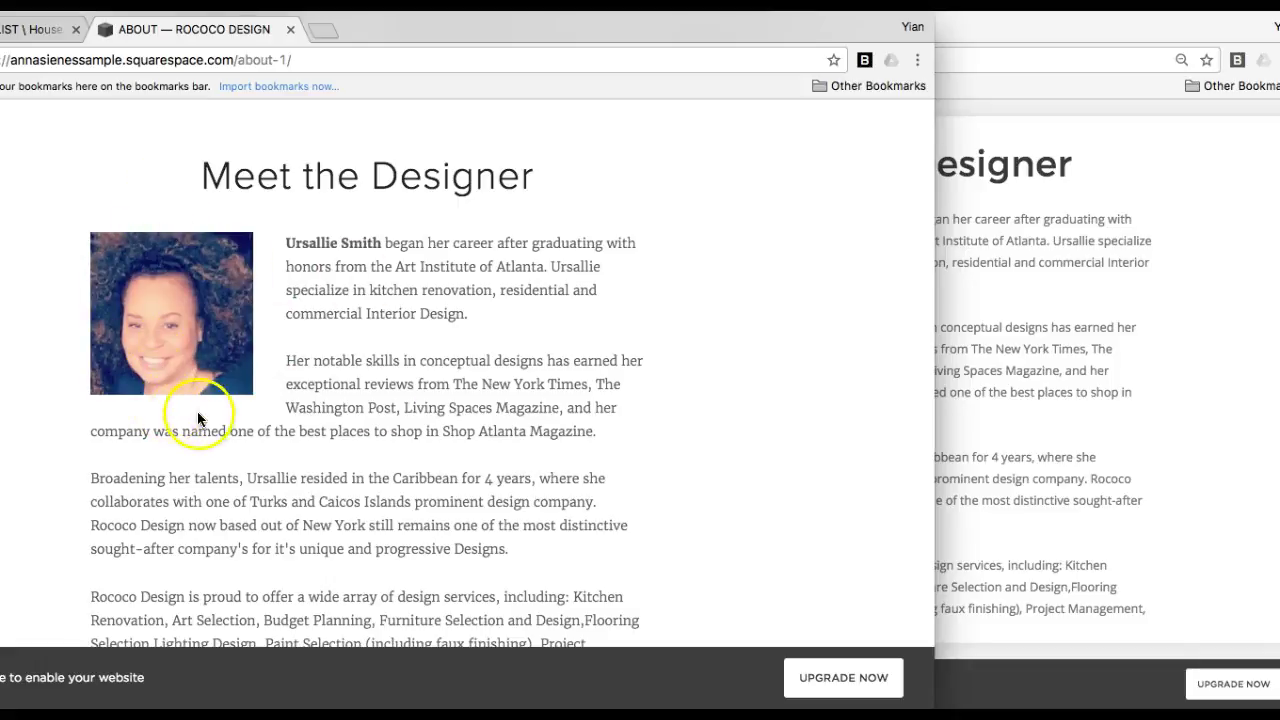
pyautogui.scroll(-2, 625, 373)
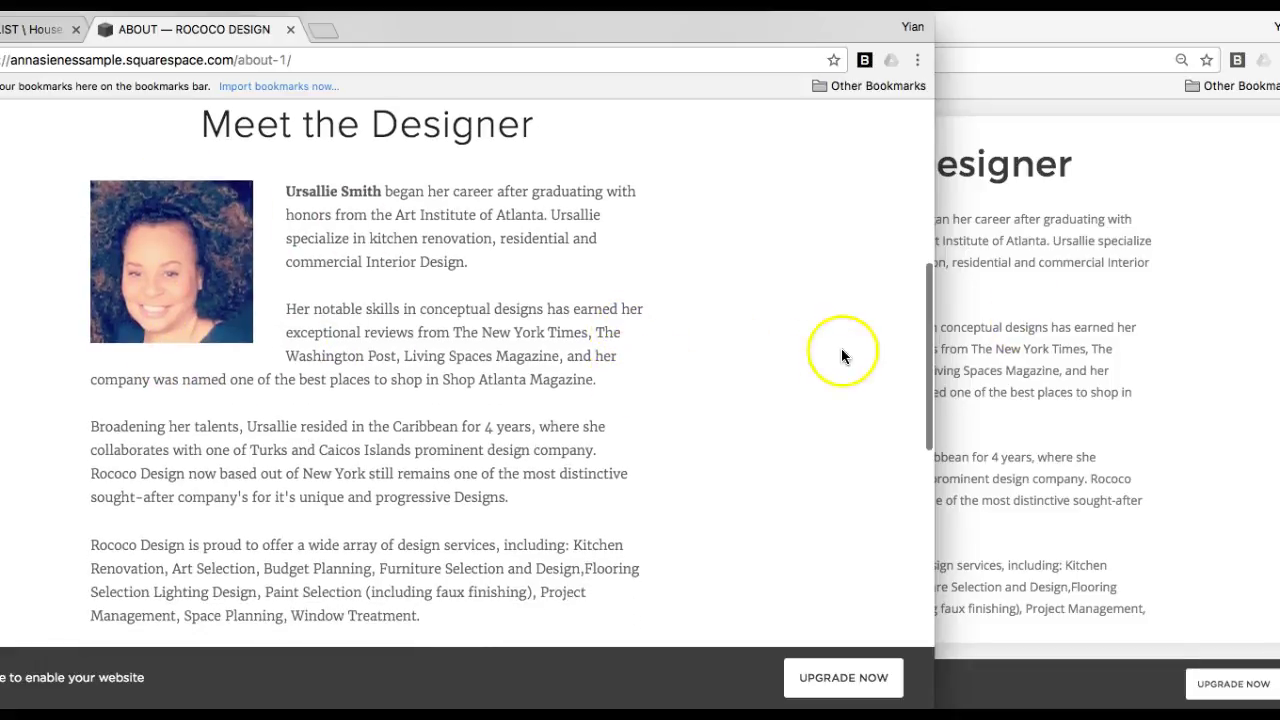
# Widen the browser window and examine how the biography text wraps around the photo.
pyautogui.moveTo(929, 328); pyautogui.dragTo(1022, 335)
pyautogui.scroll(3, 712, 378)
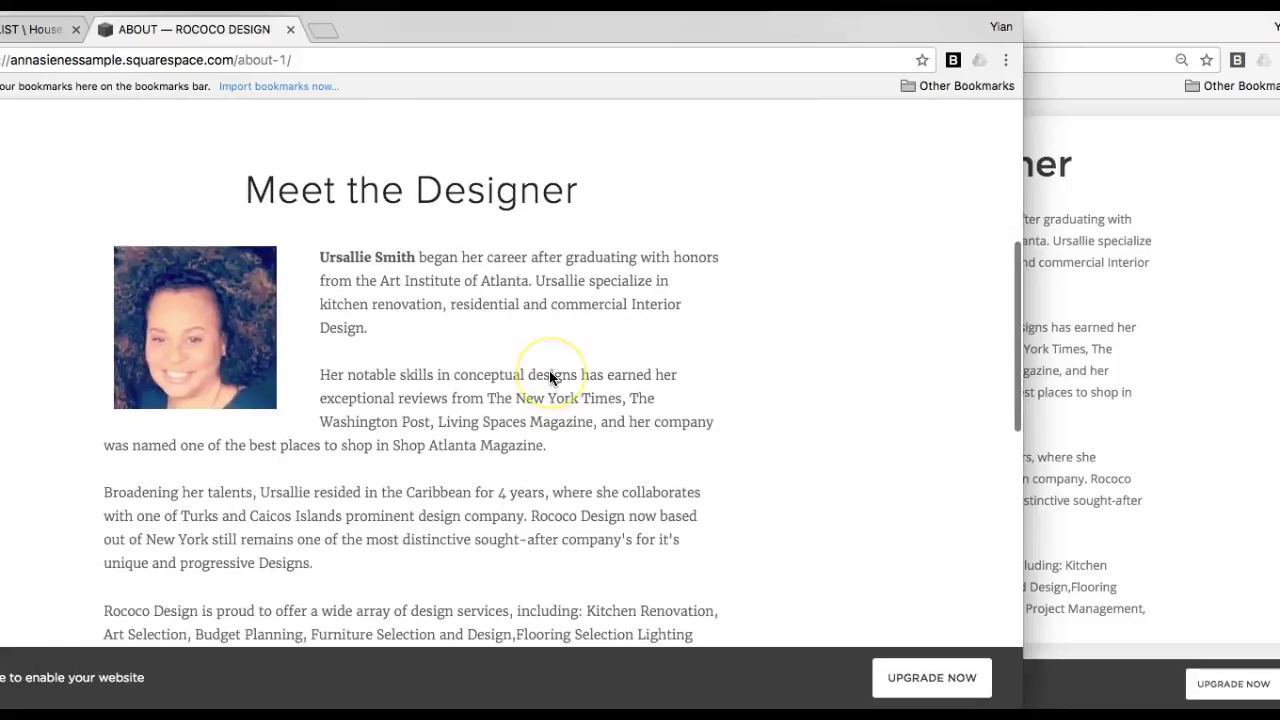
pyautogui.scroll(-1, 550, 378)
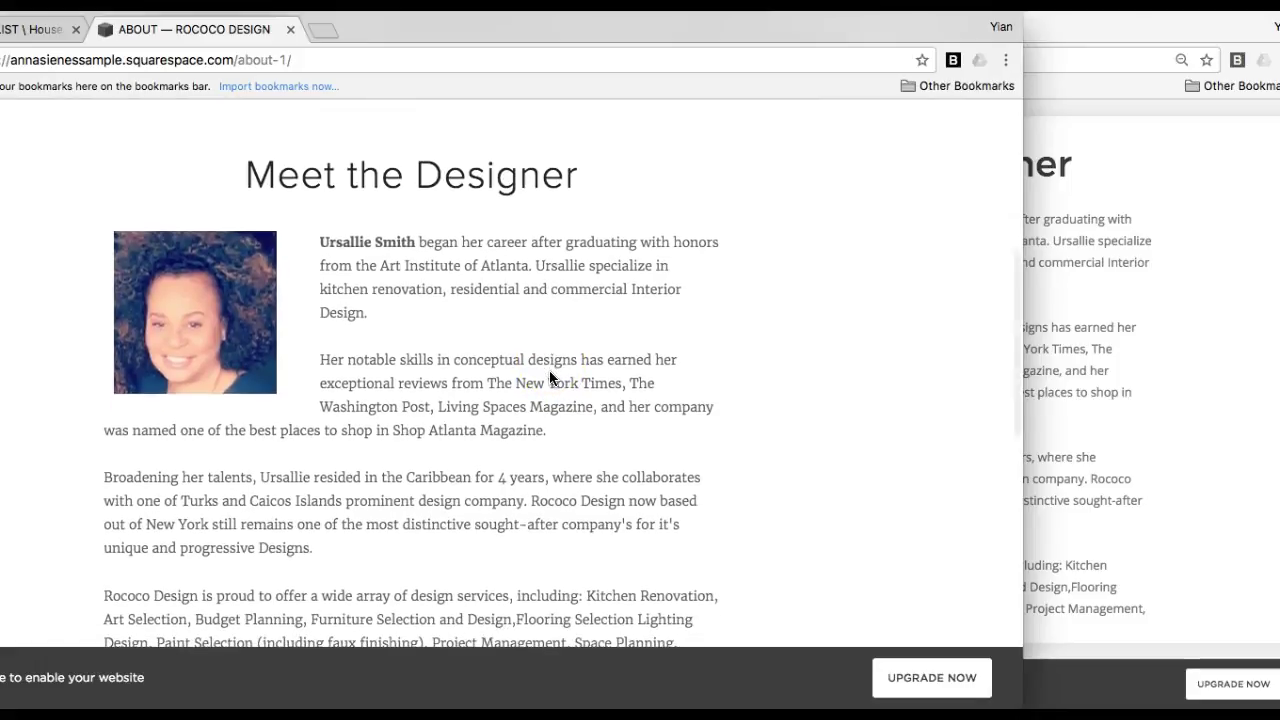
pyautogui.scroll(2, 550, 378)
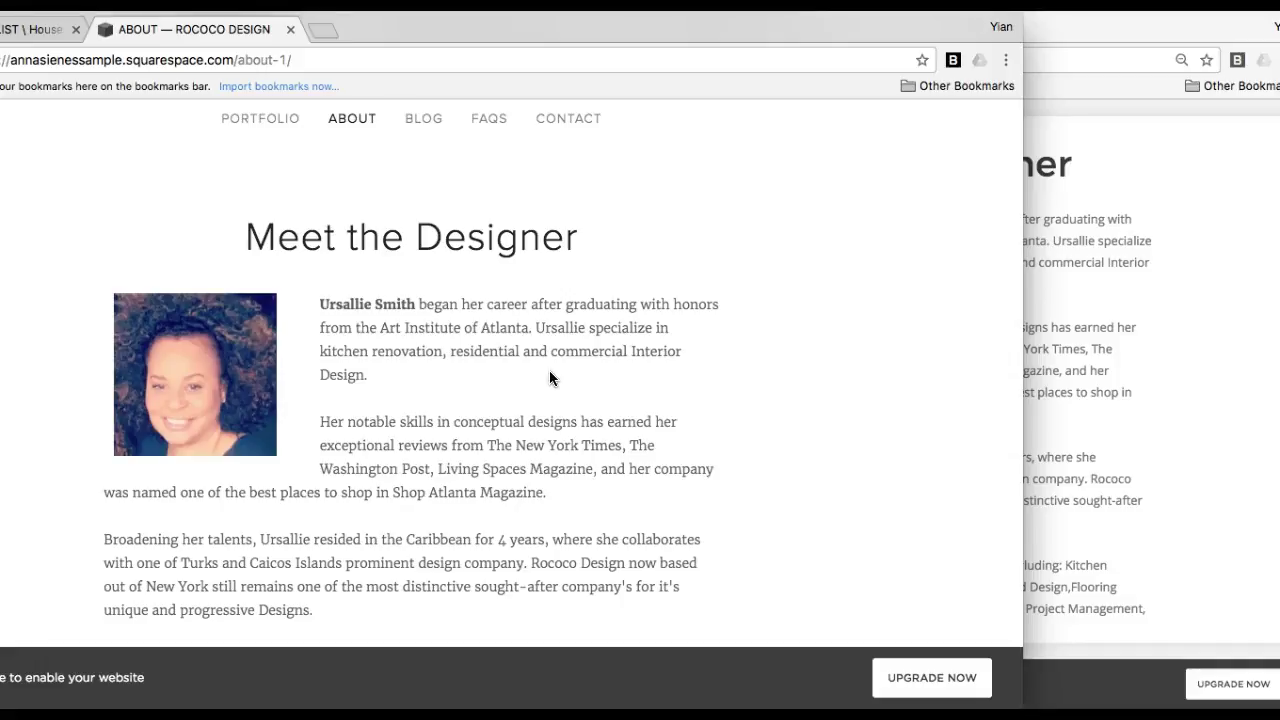
# Examine how the biography text wraps beside and beneath the designer's photo, shifting the window to compare it with the one behind.
pyautogui.scroll(-3, 549, 378)
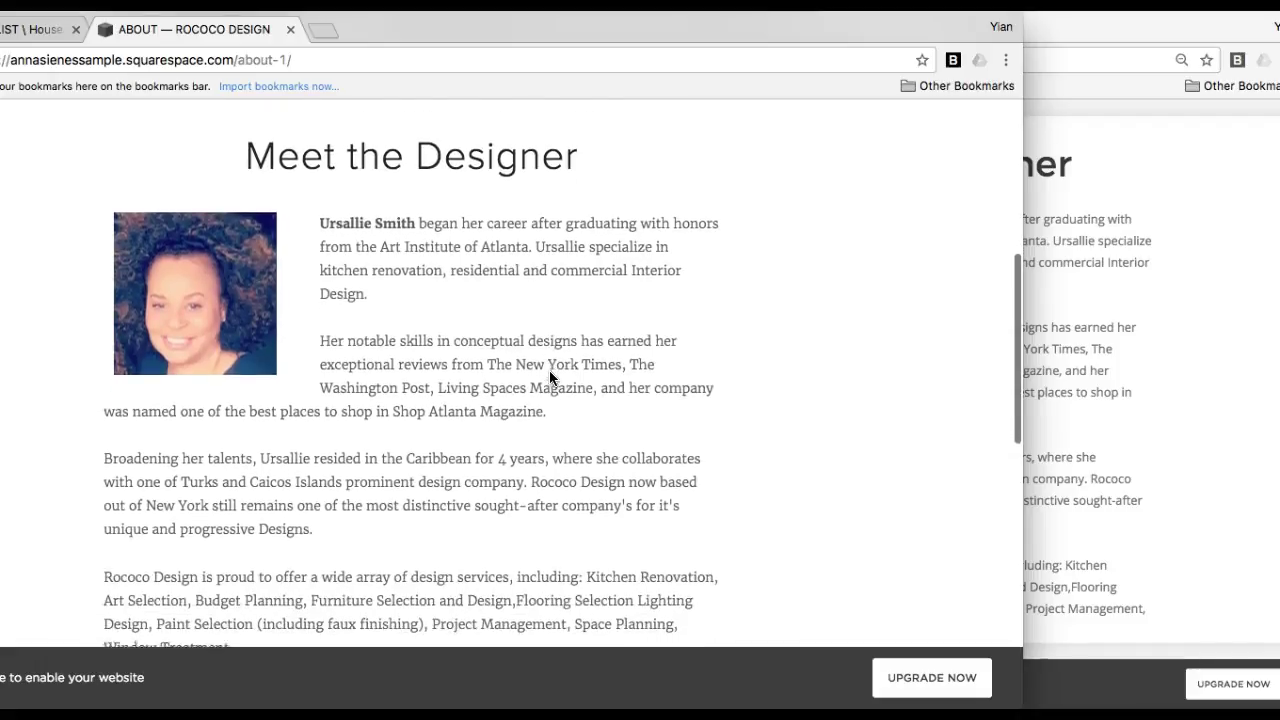
pyautogui.scroll(2, 549, 378)
pyautogui.moveTo(549, 26); pyautogui.dragTo(497, 23)
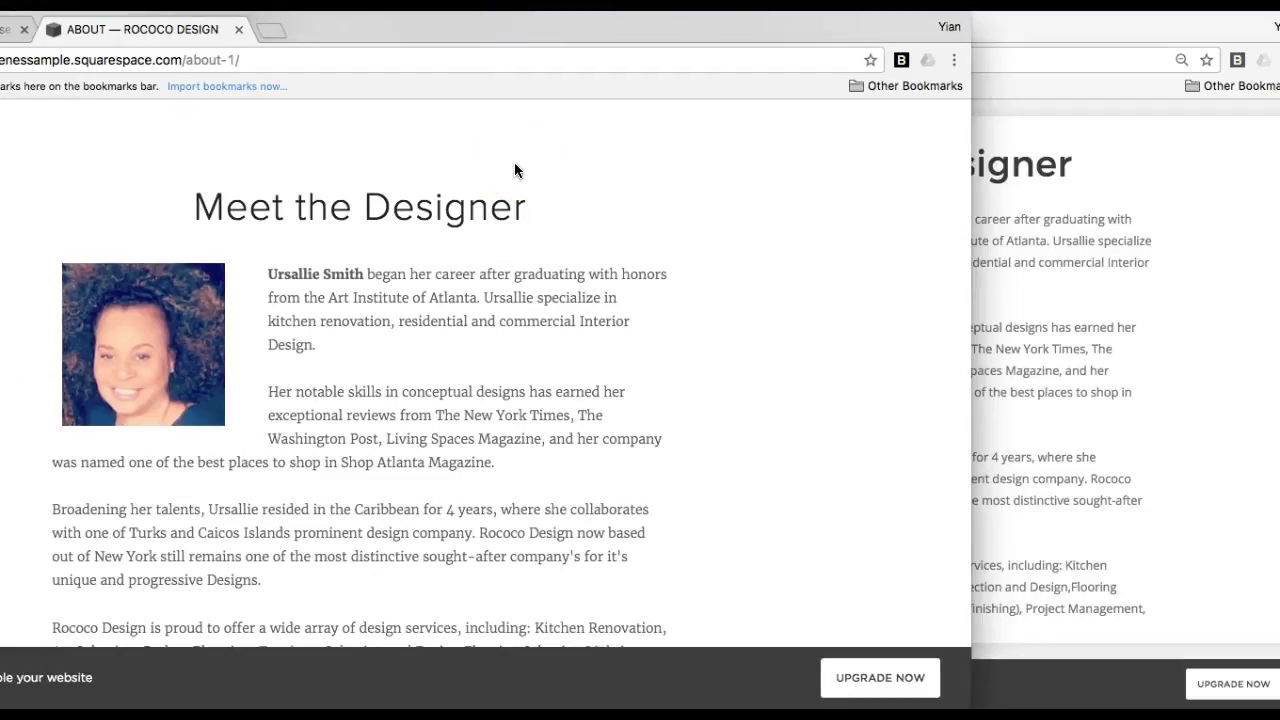
pyautogui.scroll(-4, 514, 165)
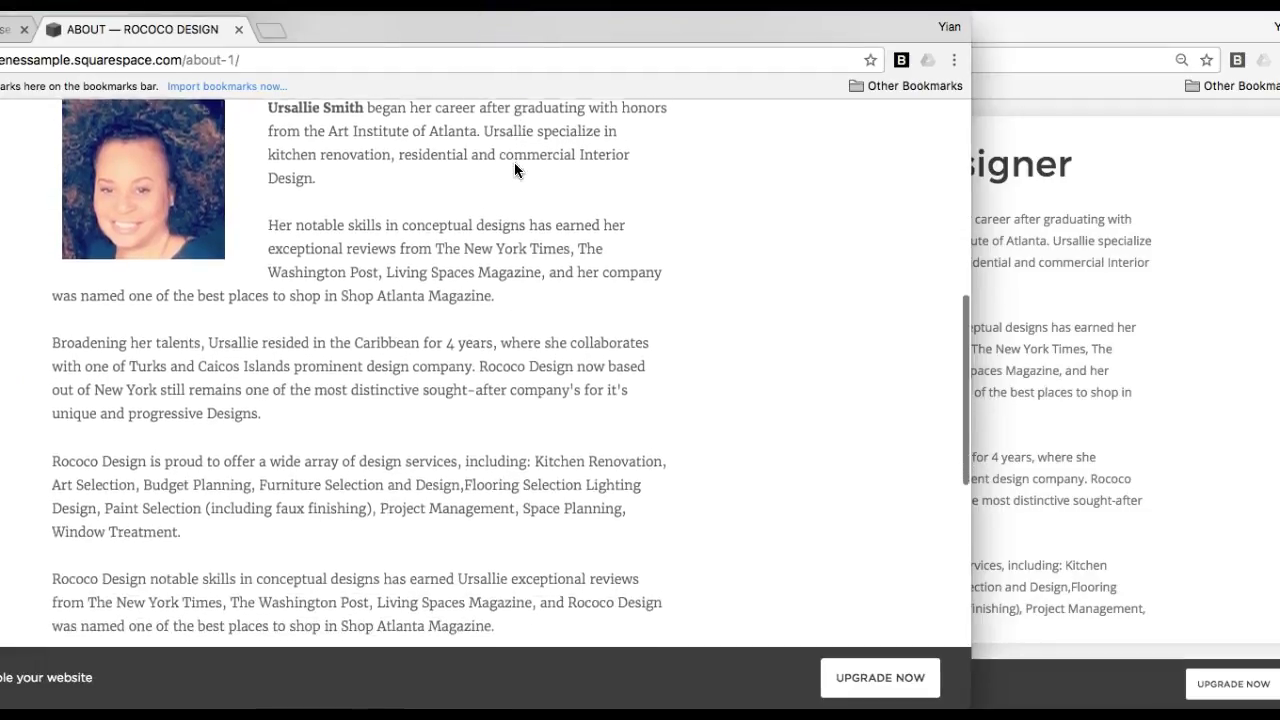
pyautogui.scroll(1, 514, 165)
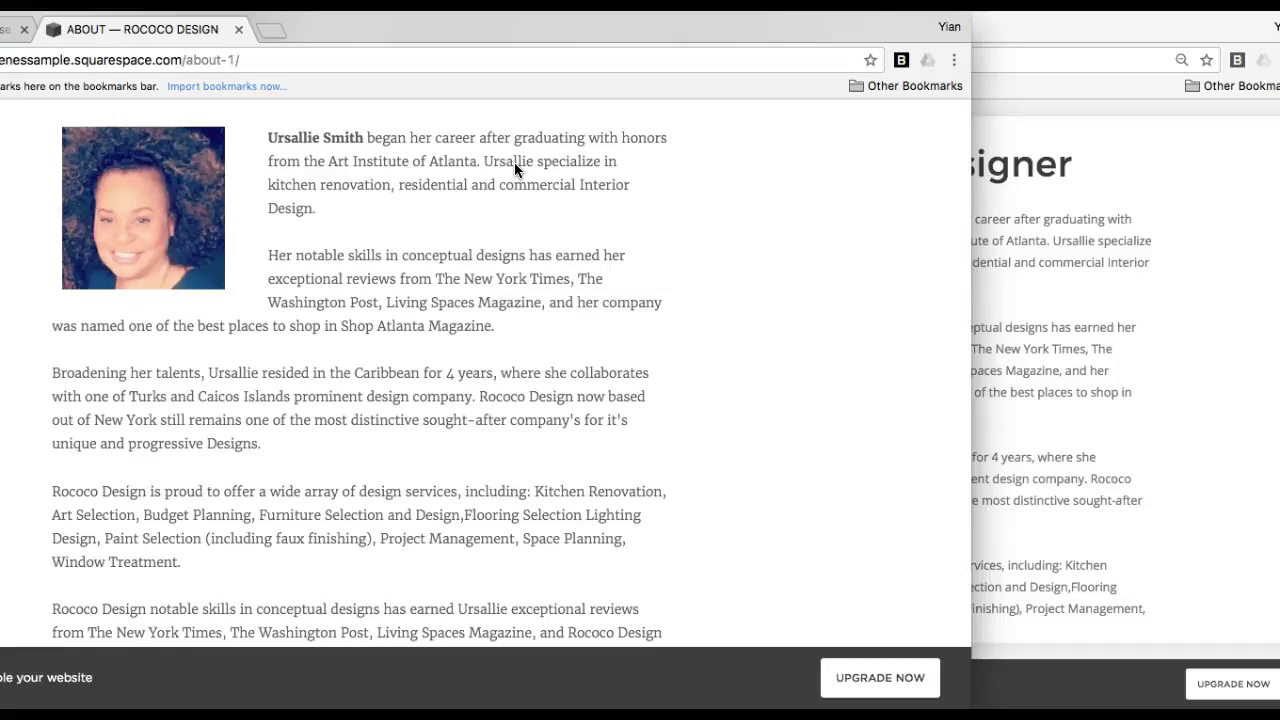
pyautogui.scroll(4, 514, 170)
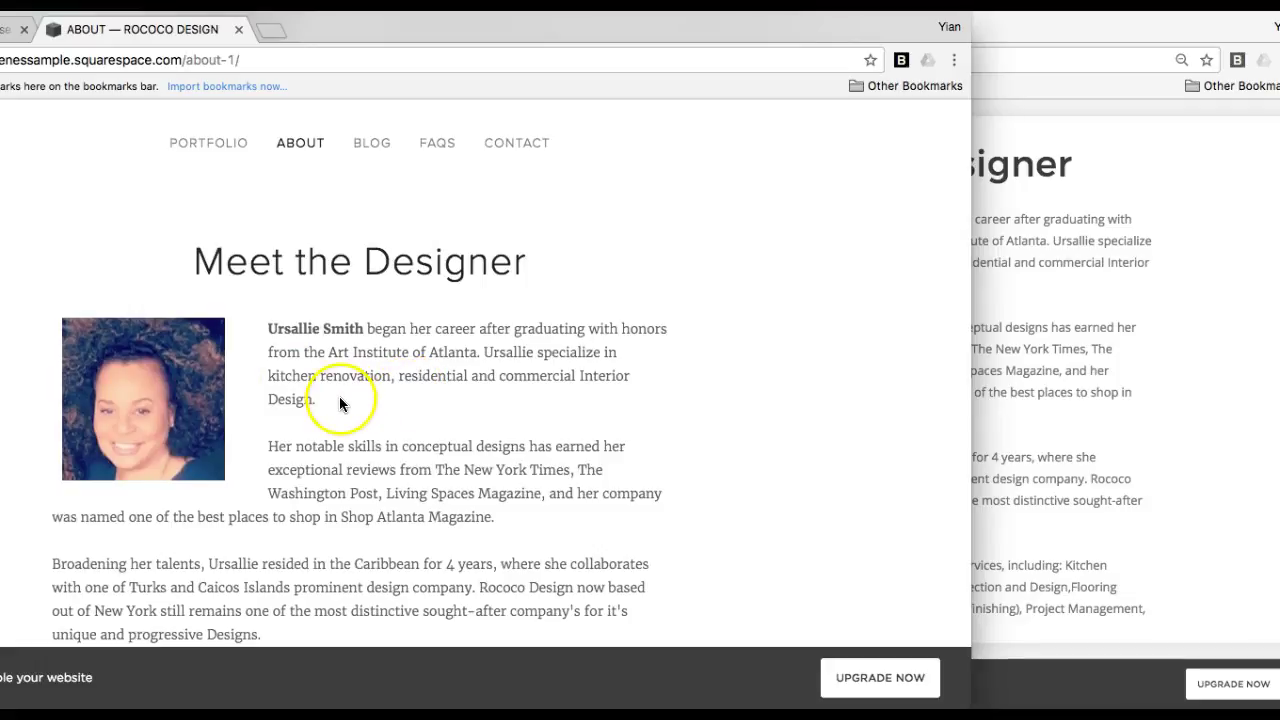
pyautogui.moveTo(280, 350); pyautogui.dragTo(450, 610)
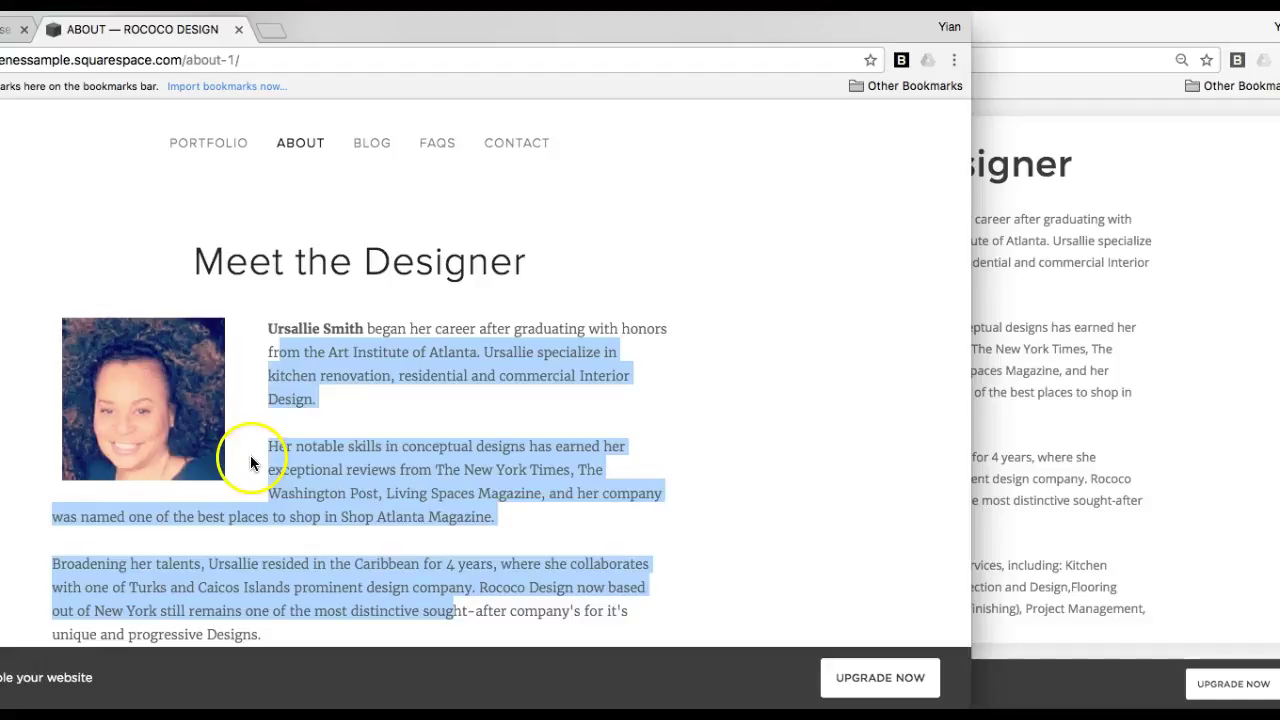
pyautogui.click(400, 466)
pyautogui.scroll(1, 300, 427)
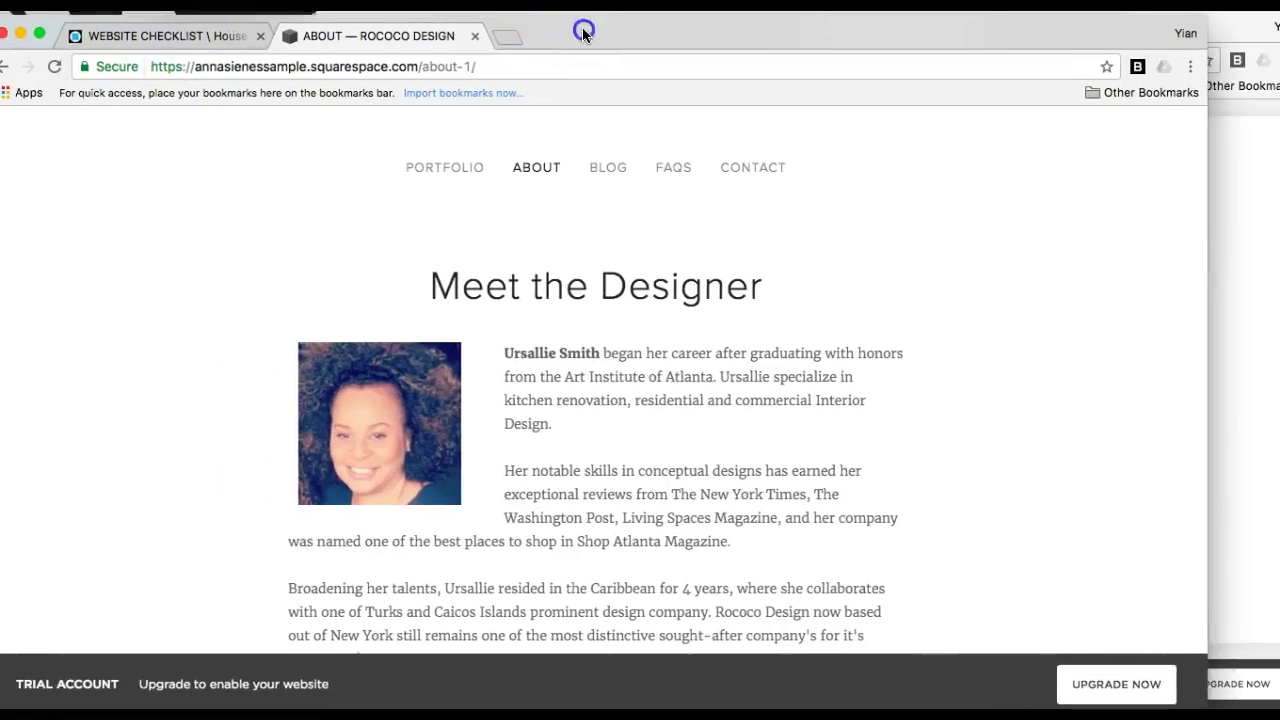
# Return from the full preview to the site menu and open the About page's content for editing.
pyautogui.press('Escape')
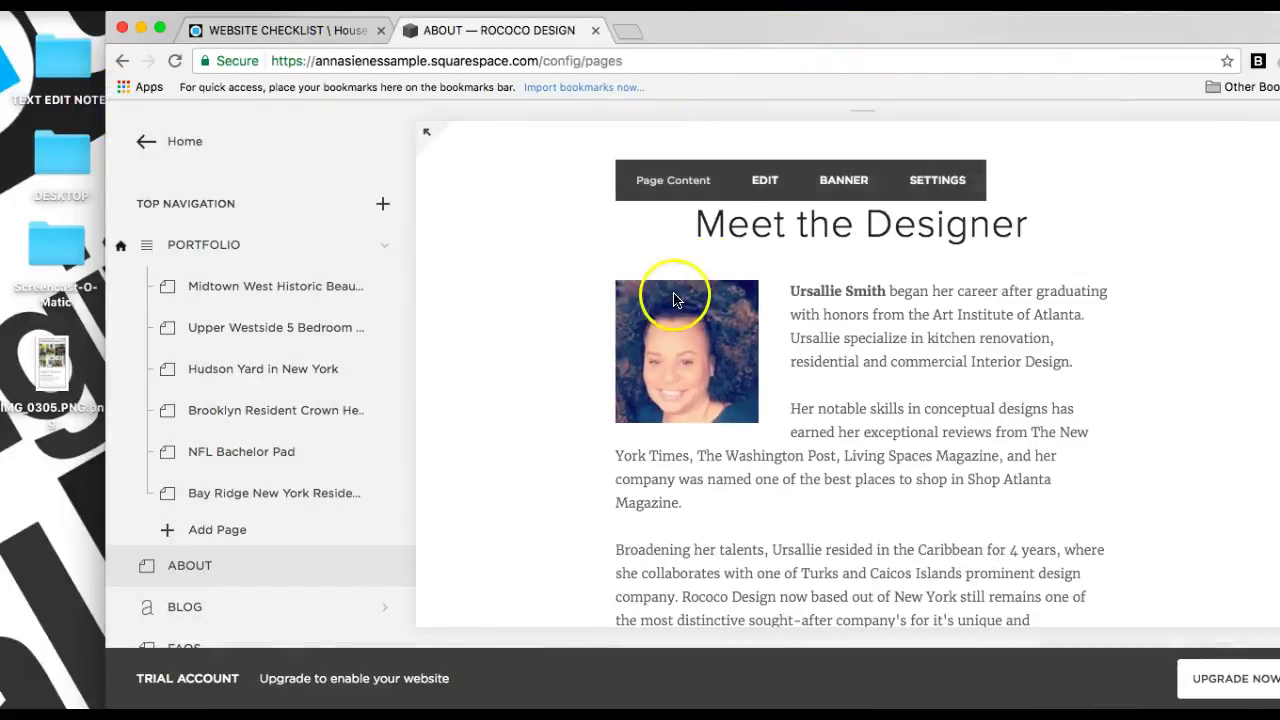
pyautogui.click(765, 200)
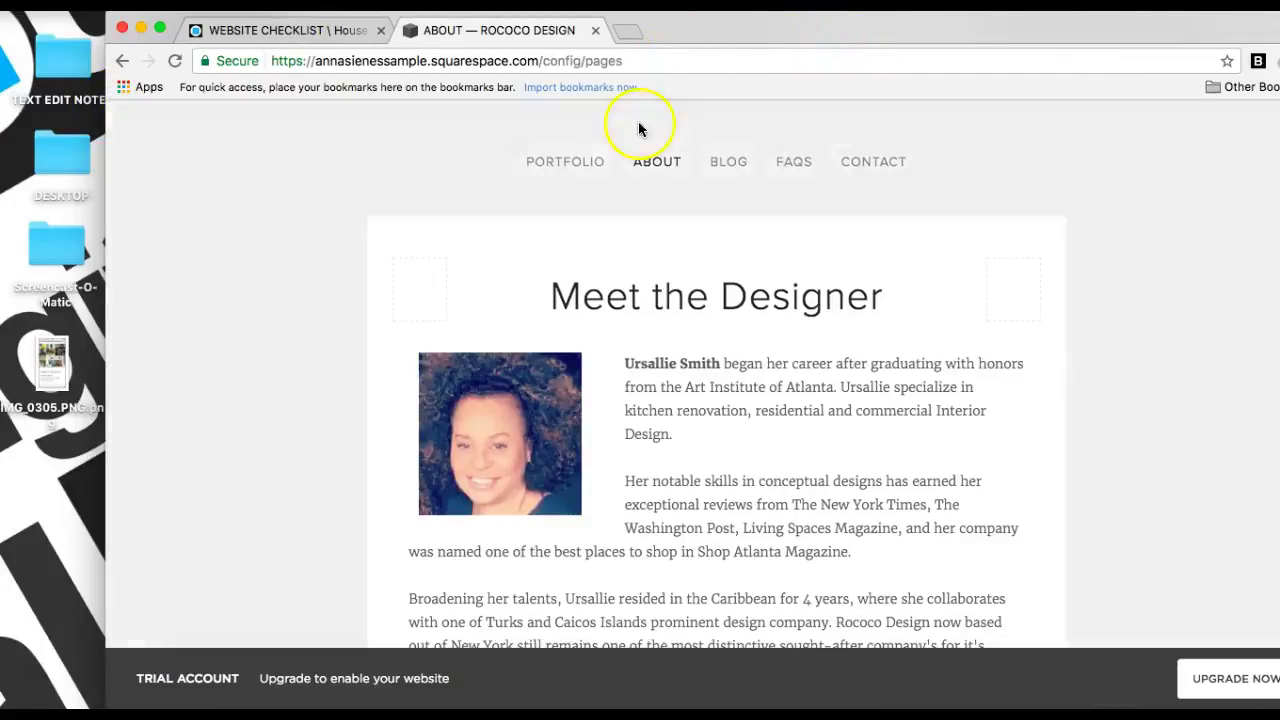
# Try the designer's image block above the biography text and in a separate column beside it.
pyautogui.moveTo(500, 357)
pyautogui.moveTo(460, 357); pyautogui.dragTo(671, 314)
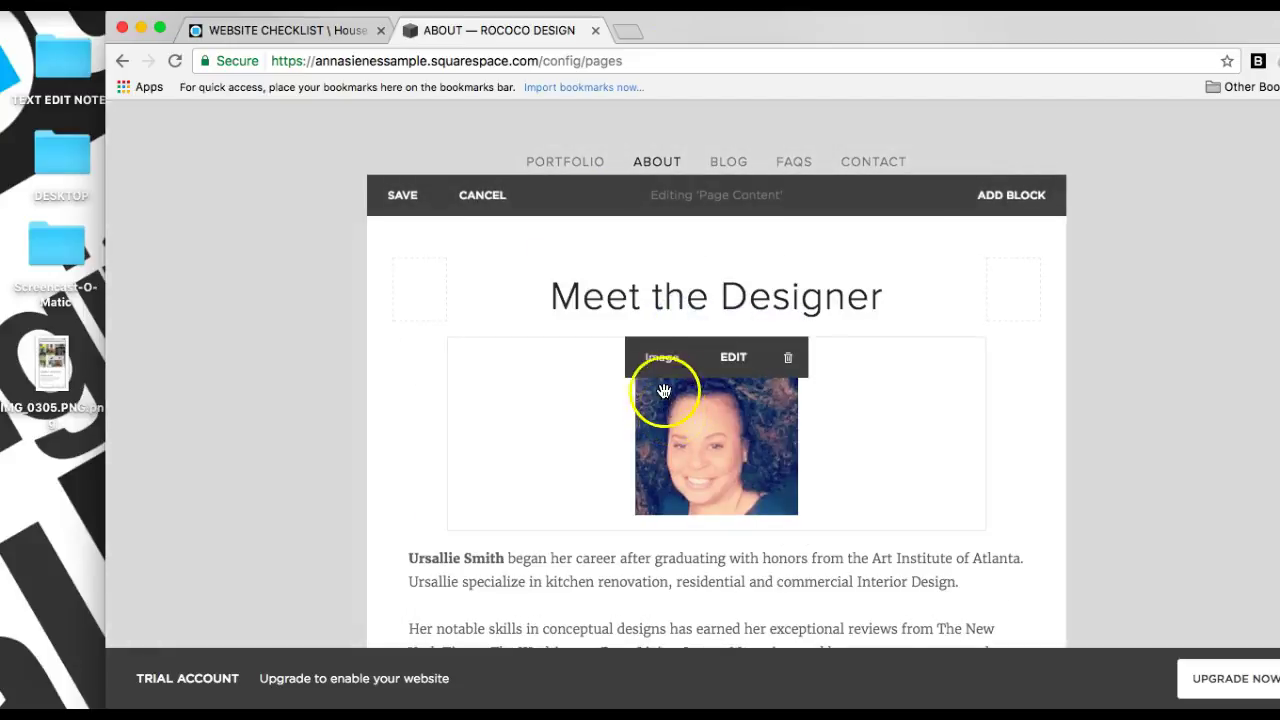
pyautogui.moveTo(655, 363); pyautogui.dragTo(575, 356)
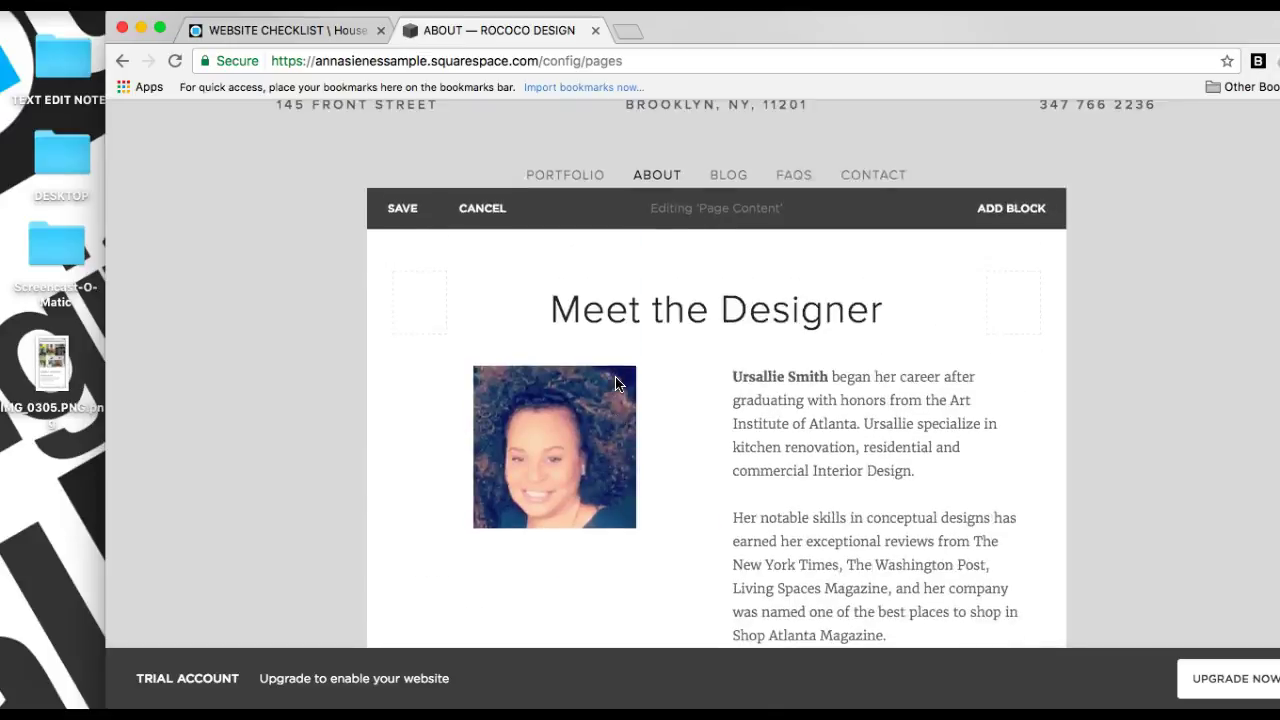
# Try the designer's image block between the first and second paragraphs of the biography text.
pyautogui.moveTo(560, 383)
pyautogui.moveTo(515, 363); pyautogui.dragTo(854, 477)
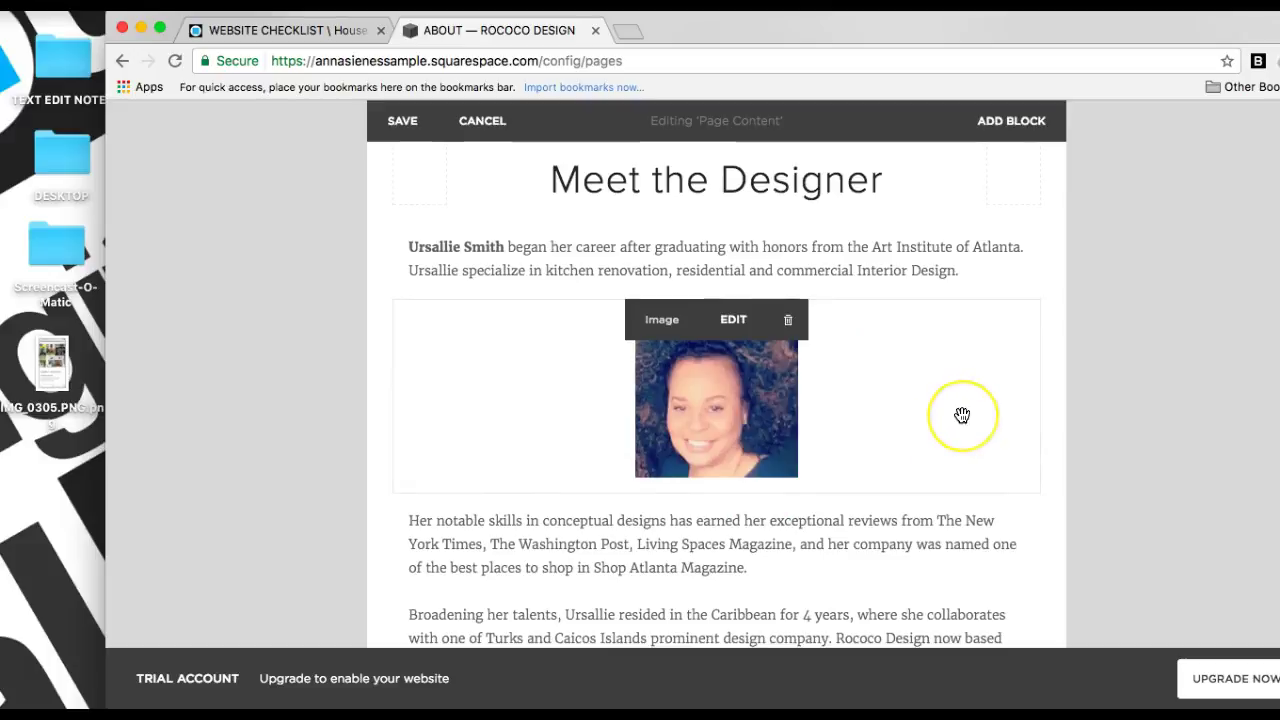
pyautogui.scroll(1, 962, 415)
pyautogui.scroll(-1, 962, 415)
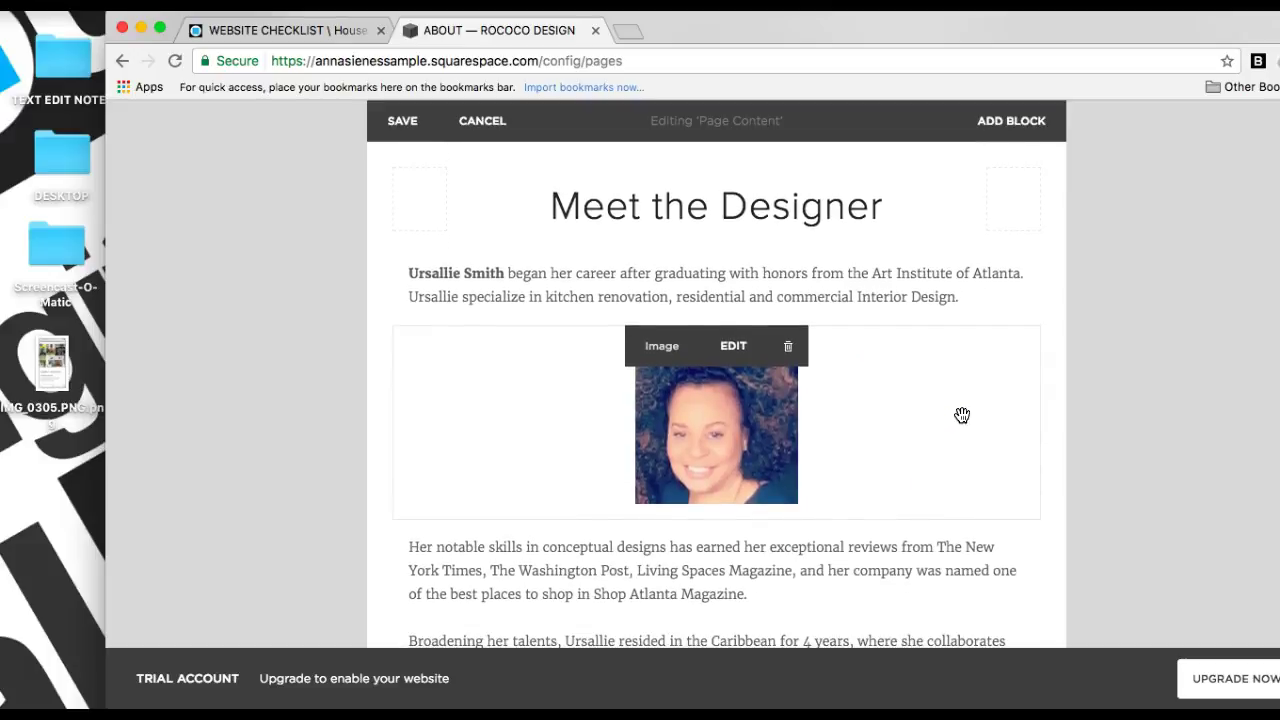
pyautogui.moveTo(960, 412); pyautogui.dragTo(933, 409)
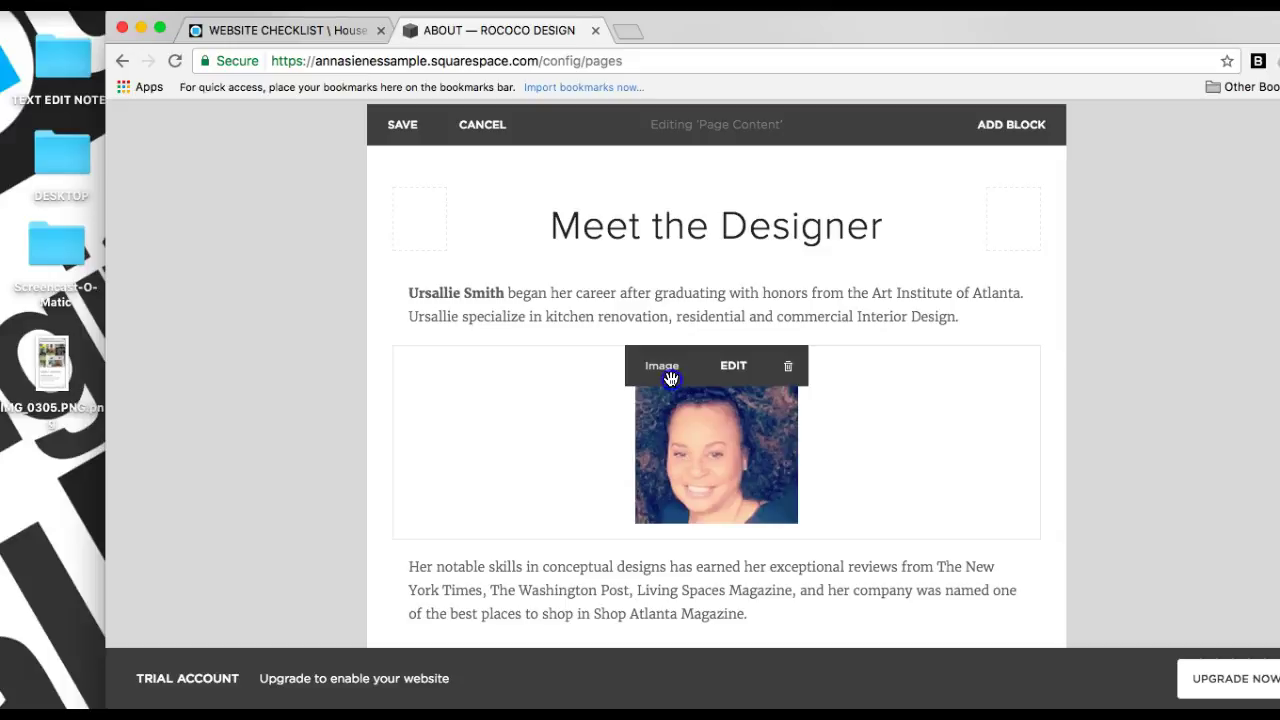
# Float the image block inside the start of the biography text and narrow it so more text fits beside the photo.
pyautogui.moveTo(670, 378); pyautogui.dragTo(591, 371)
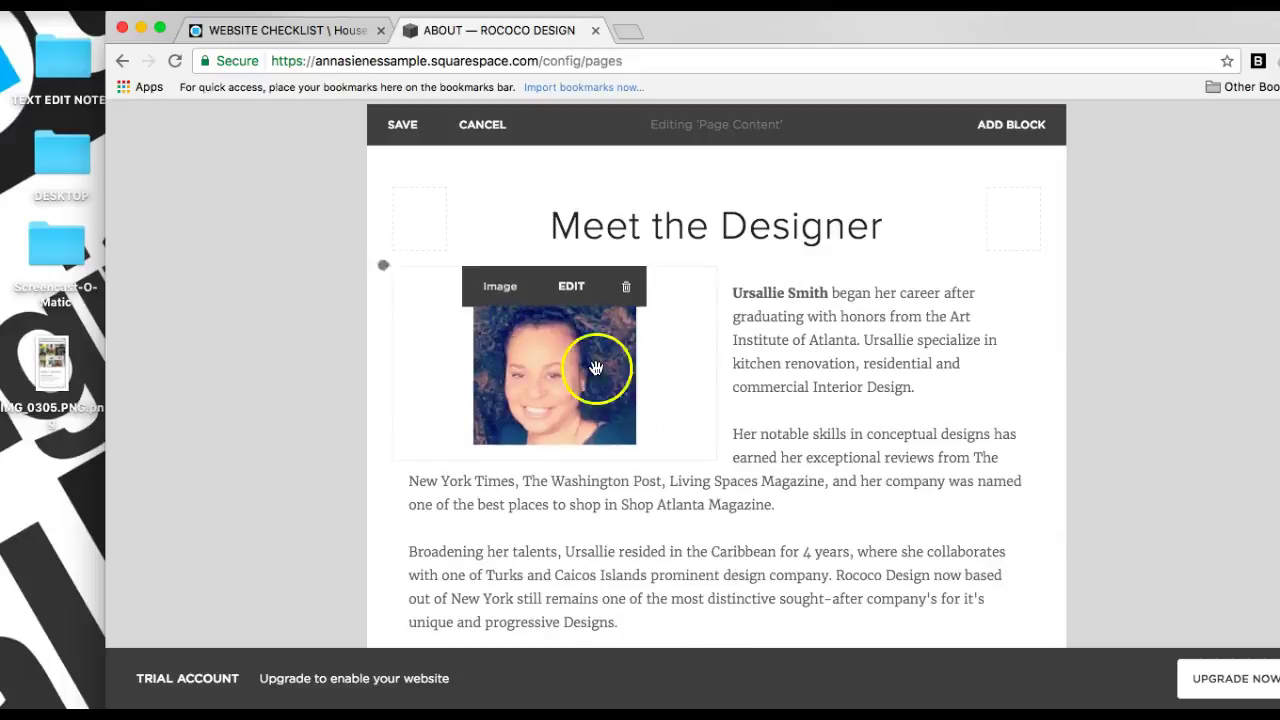
pyautogui.click(933, 316)
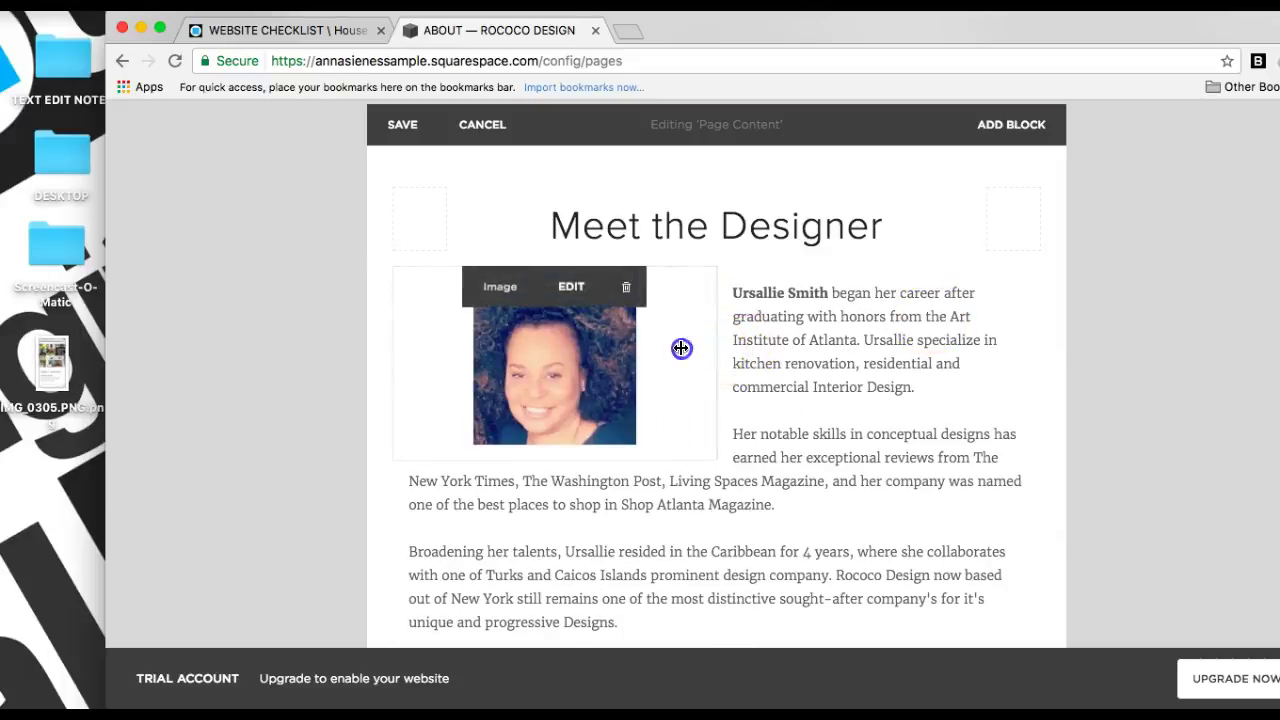
pyautogui.moveTo(680, 349); pyautogui.dragTo(640, 346)
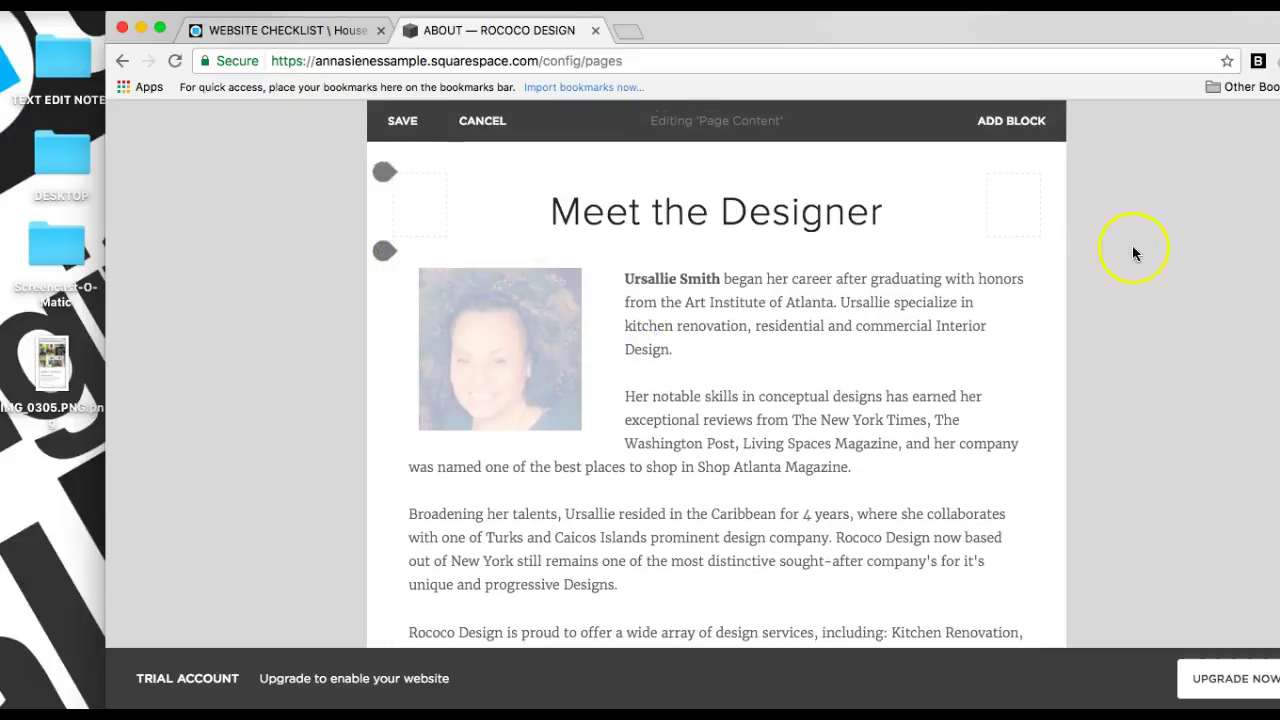
pyautogui.scroll(-5, 1030, 530)
pyautogui.scroll(2, 494, 337)
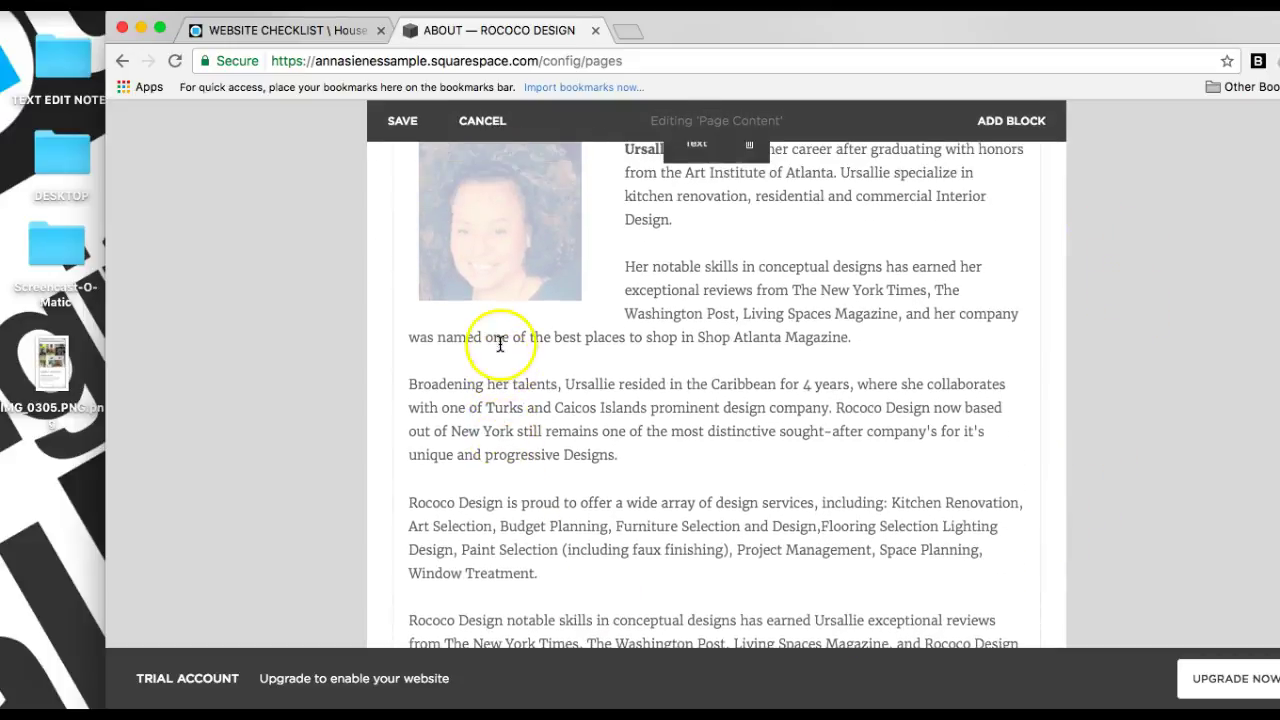
pyautogui.scroll(3, 410, 204)
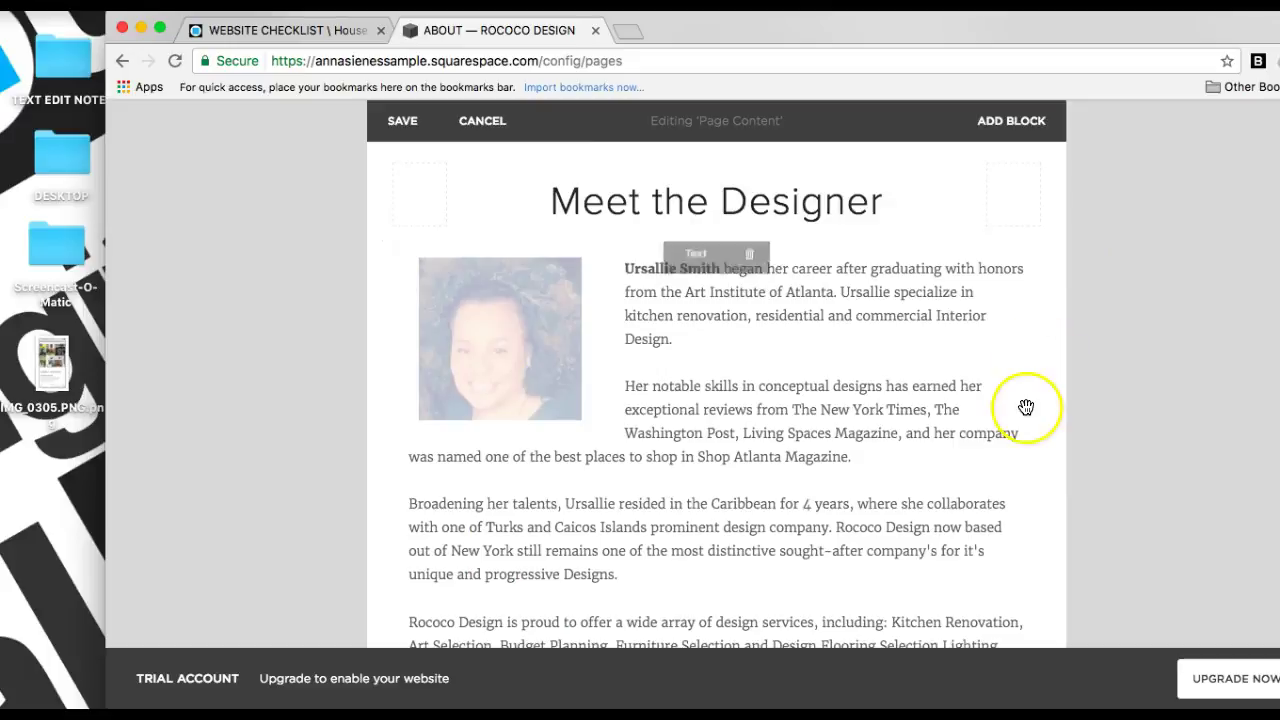
pyautogui.scroll(-4, 1026, 405)
pyautogui.scroll(-2, 1026, 406)
pyautogui.scroll(5, 1026, 406)
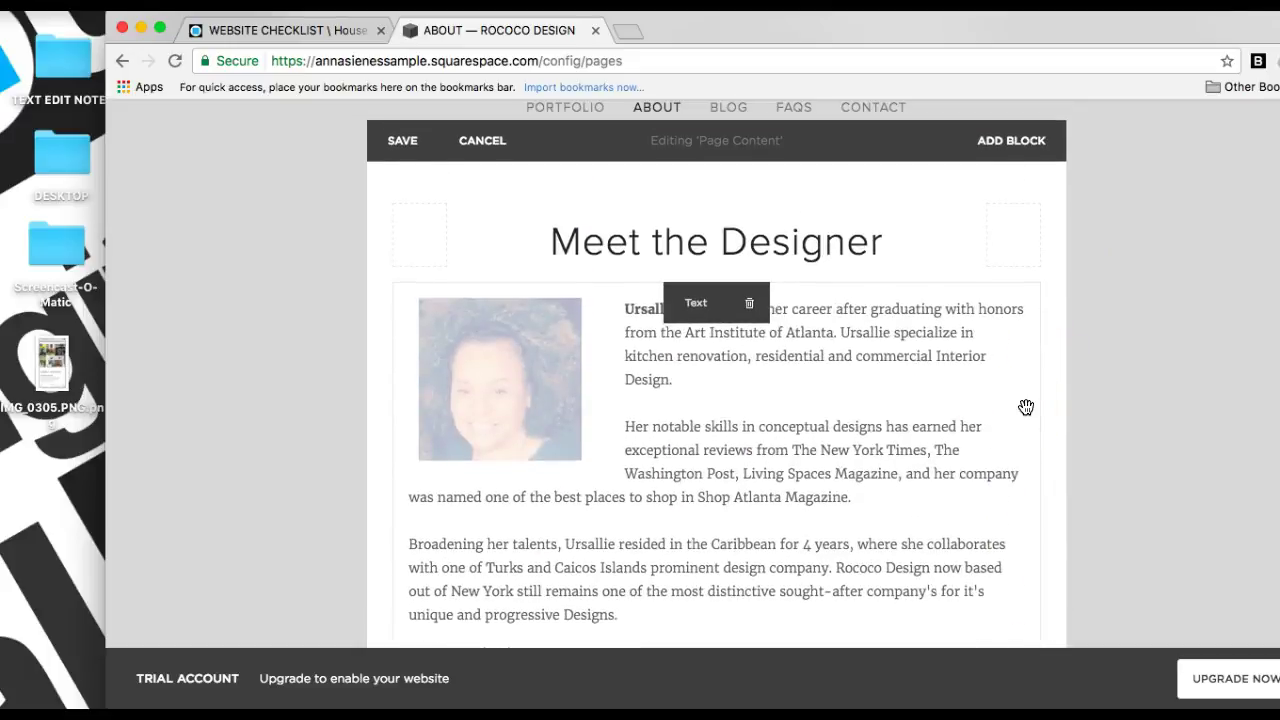
# Save the page content, expand the About page to a full preview and widen the browser window to check the text wrap.
pyautogui.click(404, 141)
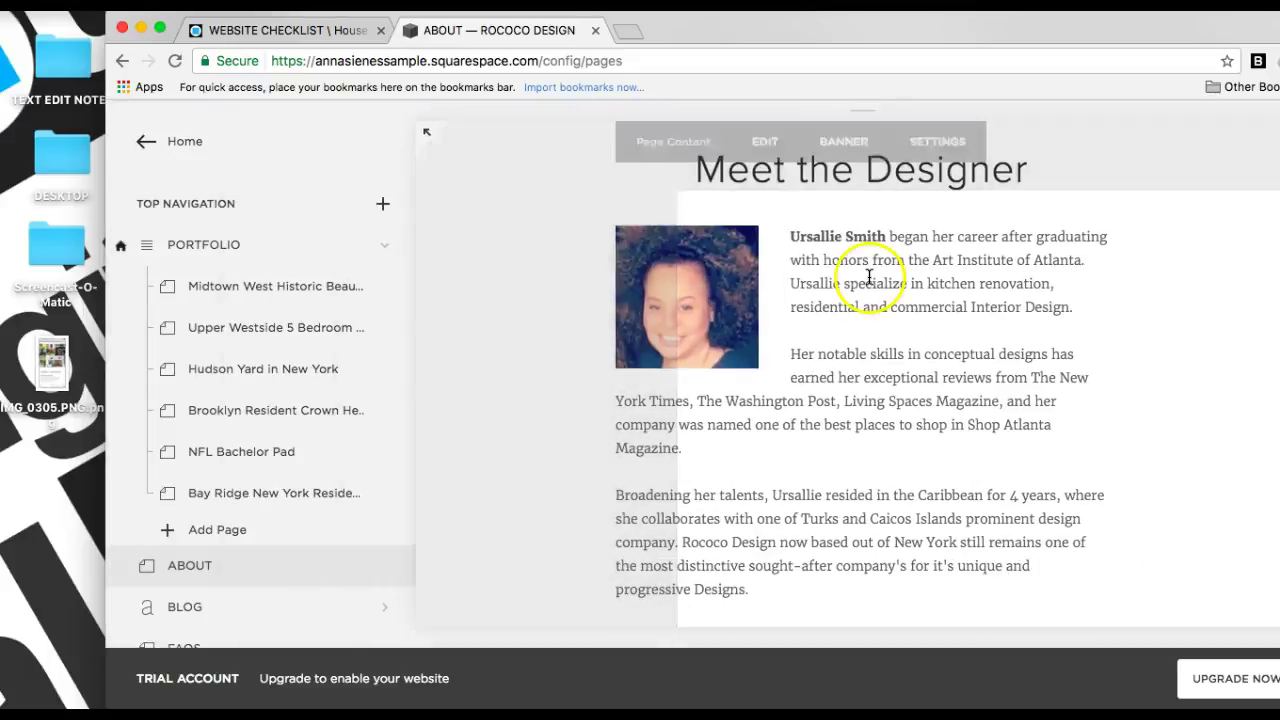
pyautogui.click(427, 133)
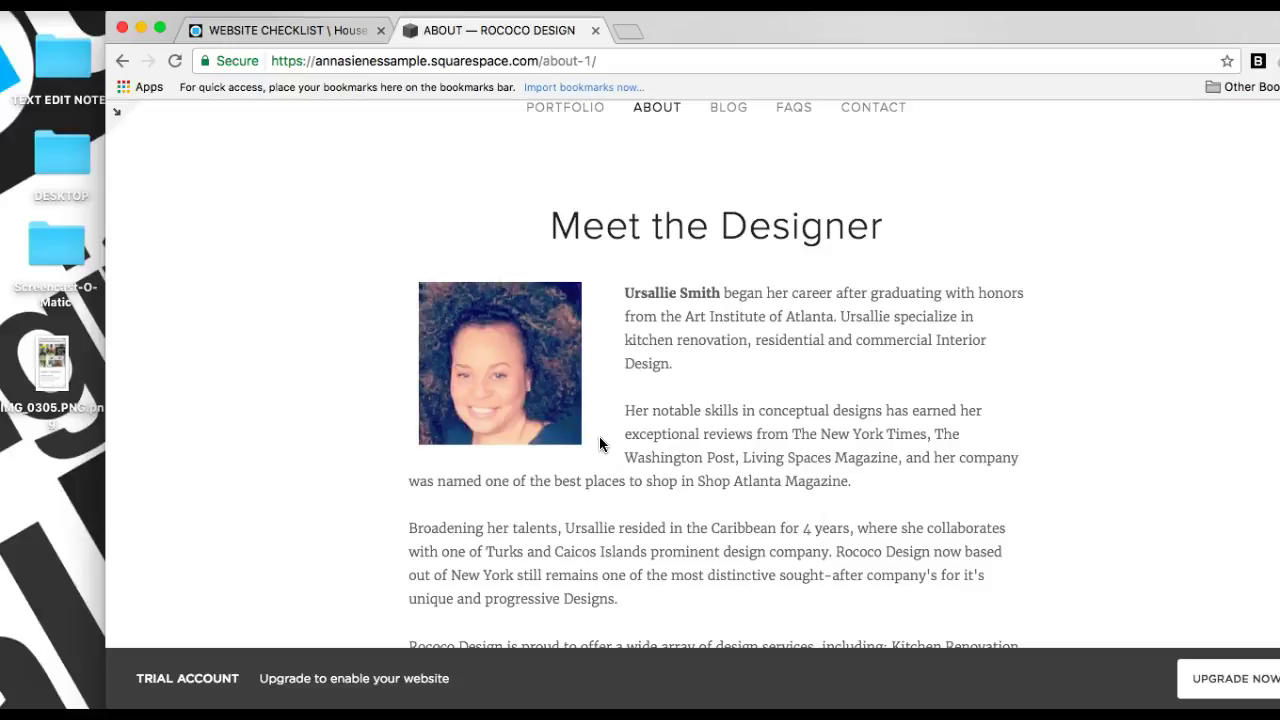
pyautogui.moveTo(104, 203); pyautogui.dragTo(20, 204)
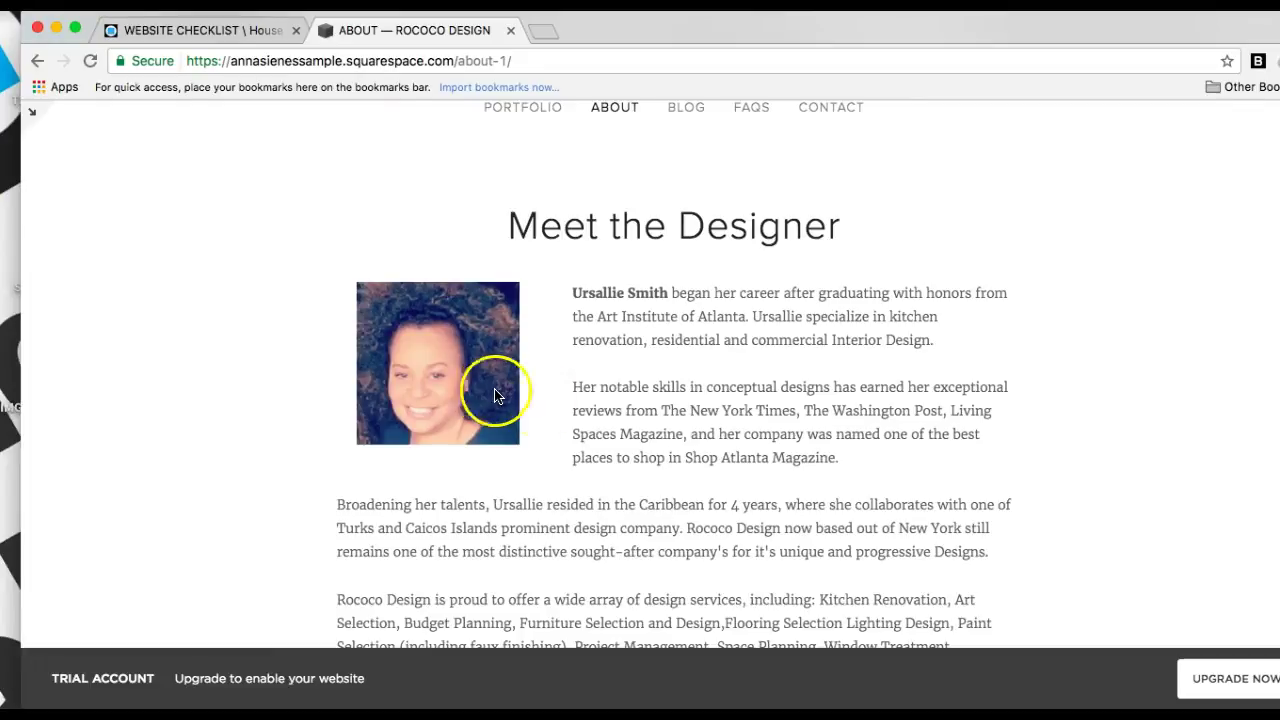
pyautogui.scroll(-1, 560, 416)
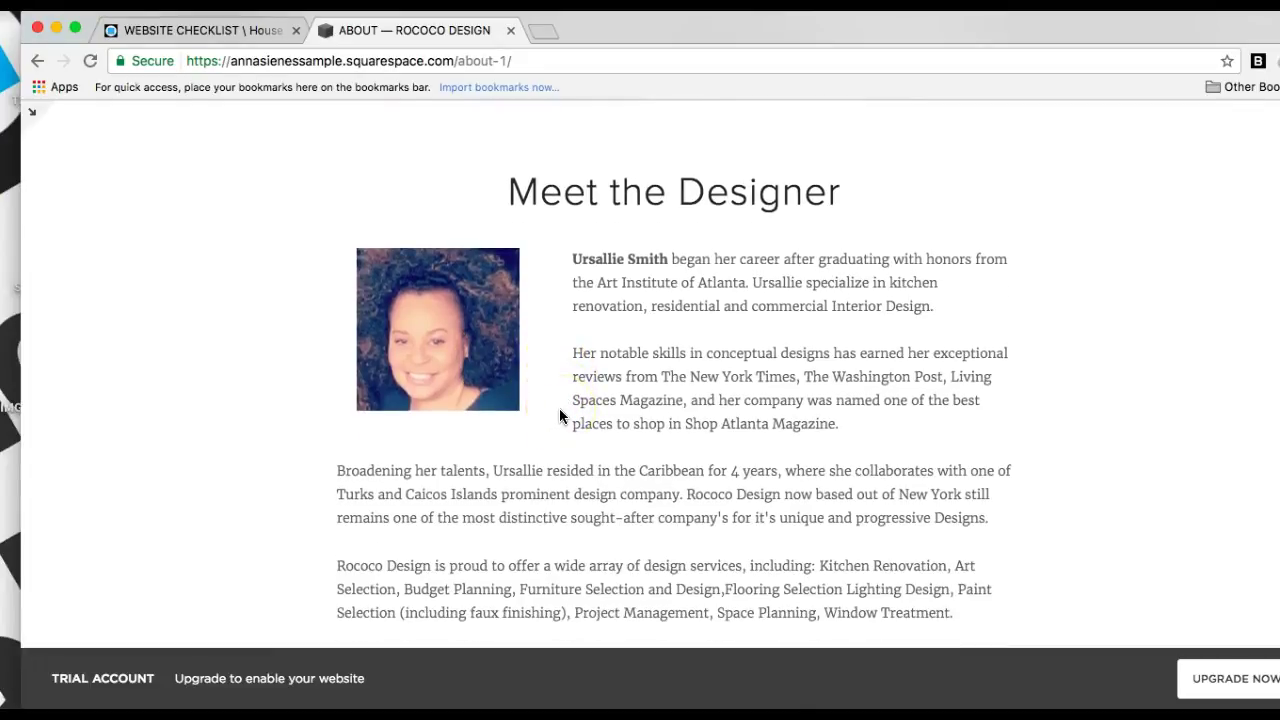